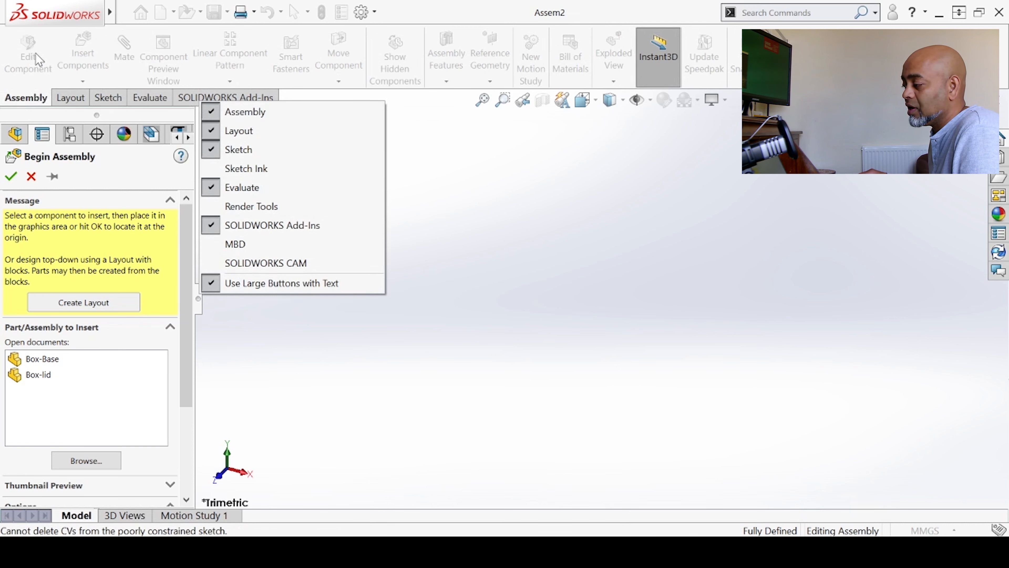
{"action": "left_click", "coordinate": [72, 97]}
{"action": "left_click", "coordinate": [36, 97]}
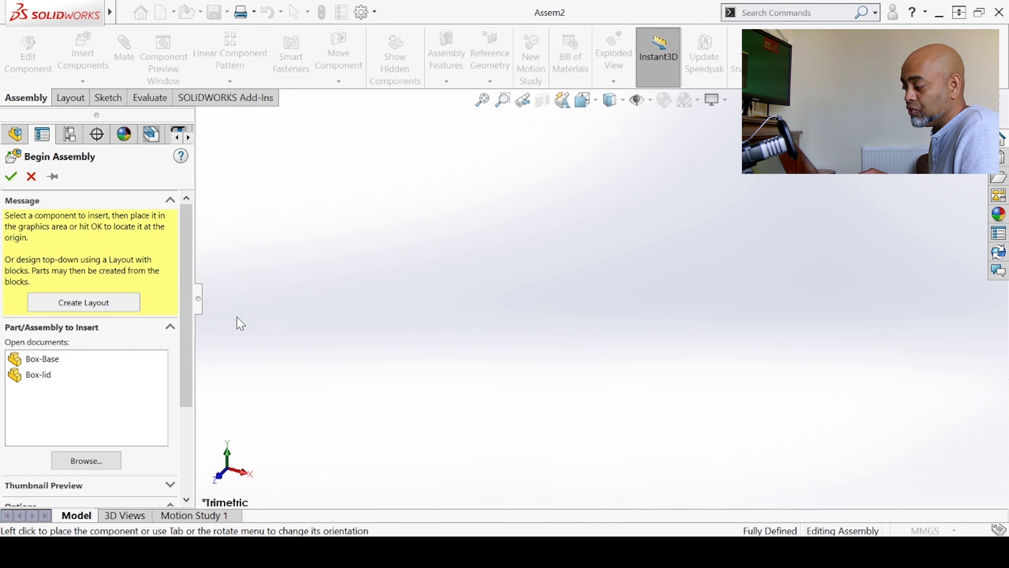
{"action": "scroll", "coordinate": [189, 332], "scroll_direction": "down", "scroll_amount": 1}
{"action": "scroll", "coordinate": [189, 332], "scroll_direction": "down", "scroll_amount": 1}
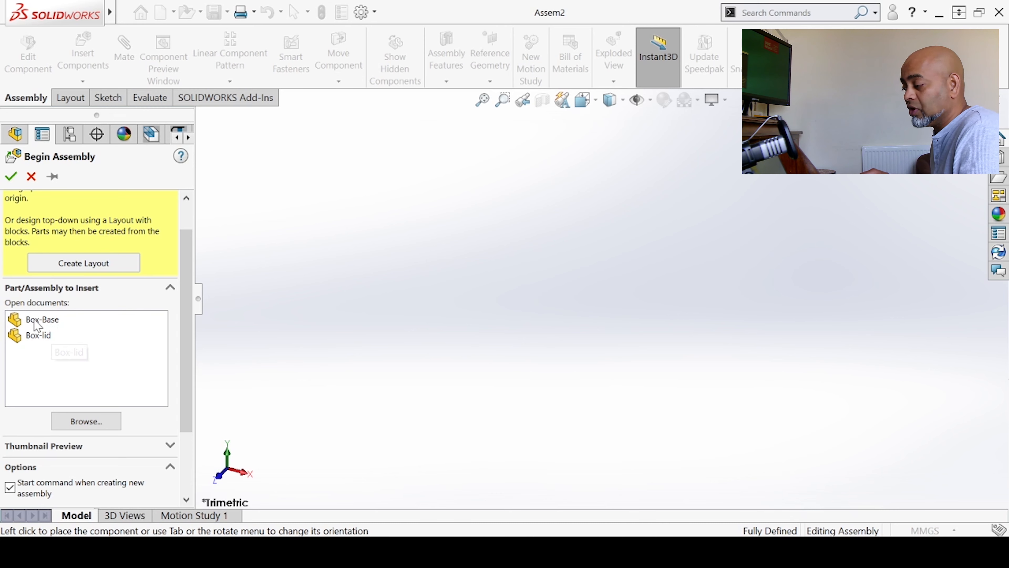
{"action": "left_click", "coordinate": [82, 424]}
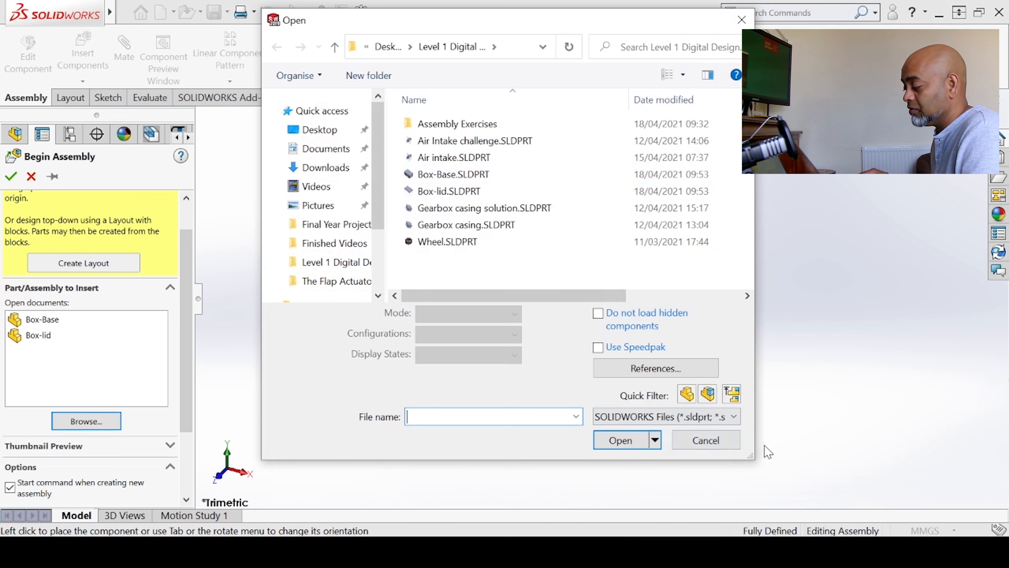
{"action": "left_click", "coordinate": [706, 440]}
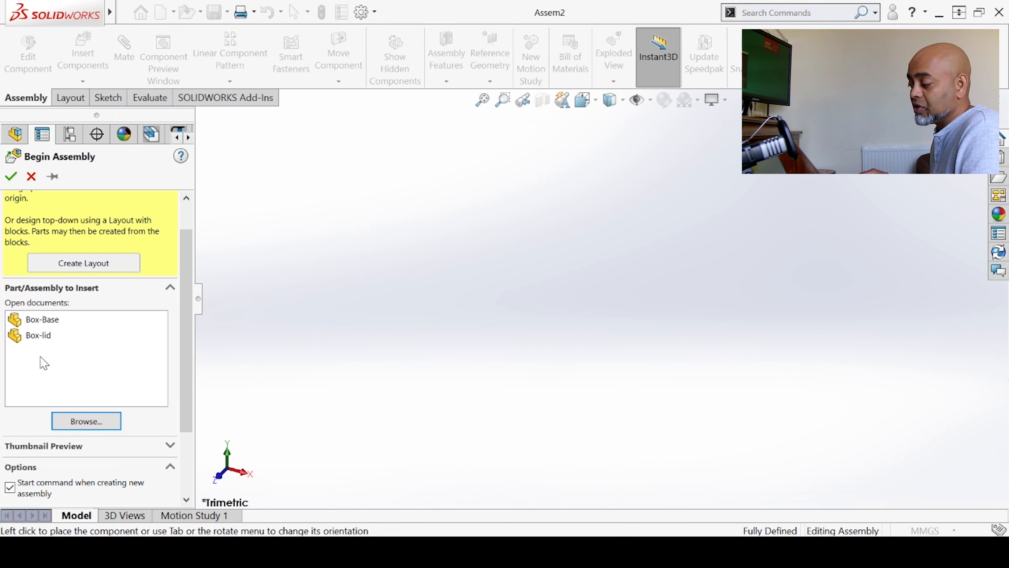
Step: Insert the Box-Base part as the first component and place it in the graphics area
{"action": "left_click", "coordinate": [44, 321]}
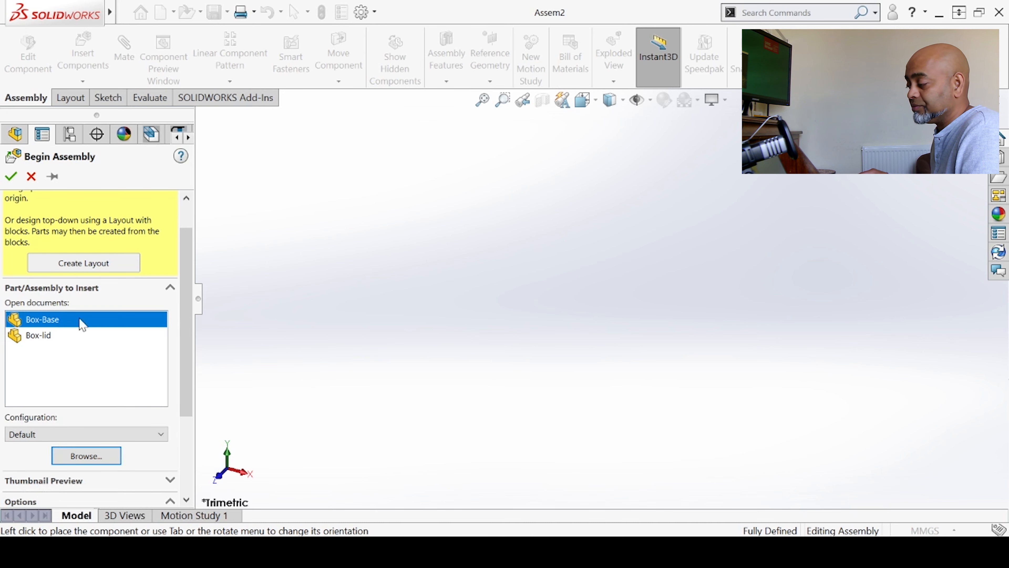
{"action": "left_click", "coordinate": [472, 289]}
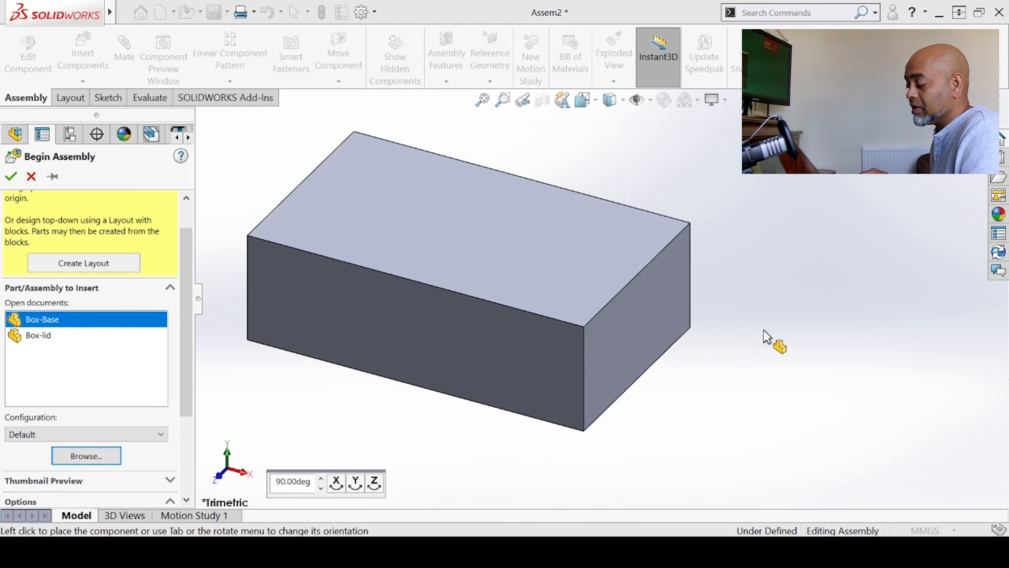
{"action": "scroll", "coordinate": [791, 273], "scroll_direction": "down", "scroll_amount": 2}
{"action": "scroll", "coordinate": [318, 409], "scroll_direction": "down", "scroll_amount": 2}
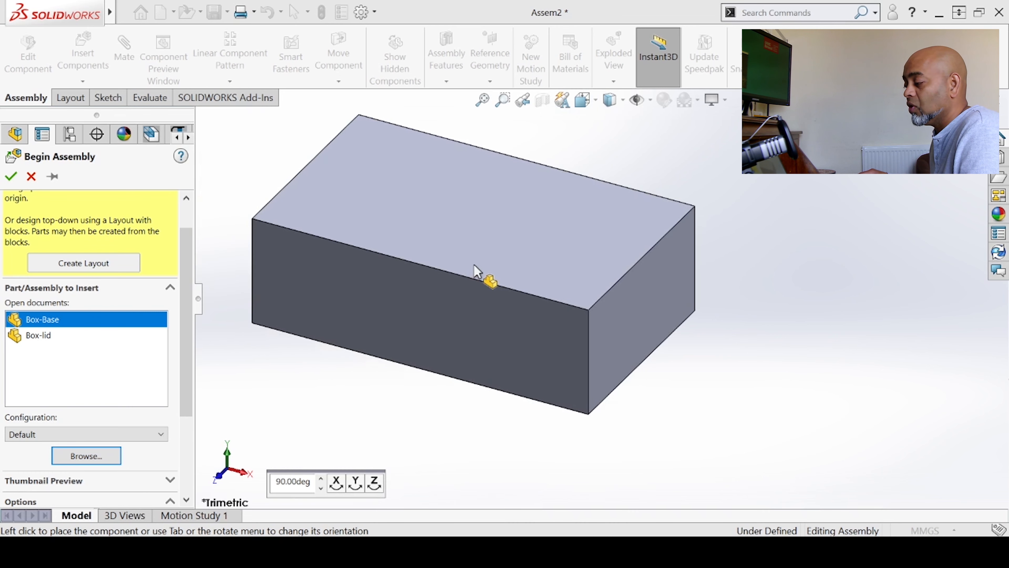
{"action": "left_click", "coordinate": [474, 264]}
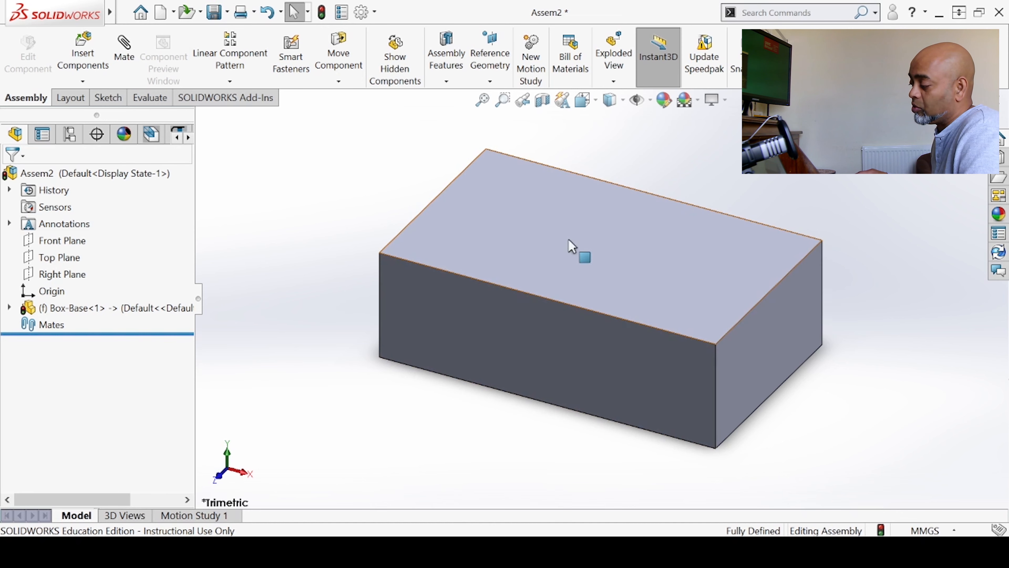
Step: Insert the Box-lid part into the assembly and place it above the box base
{"action": "scroll", "coordinate": [694, 214], "scroll_direction": "up", "scroll_amount": 3}
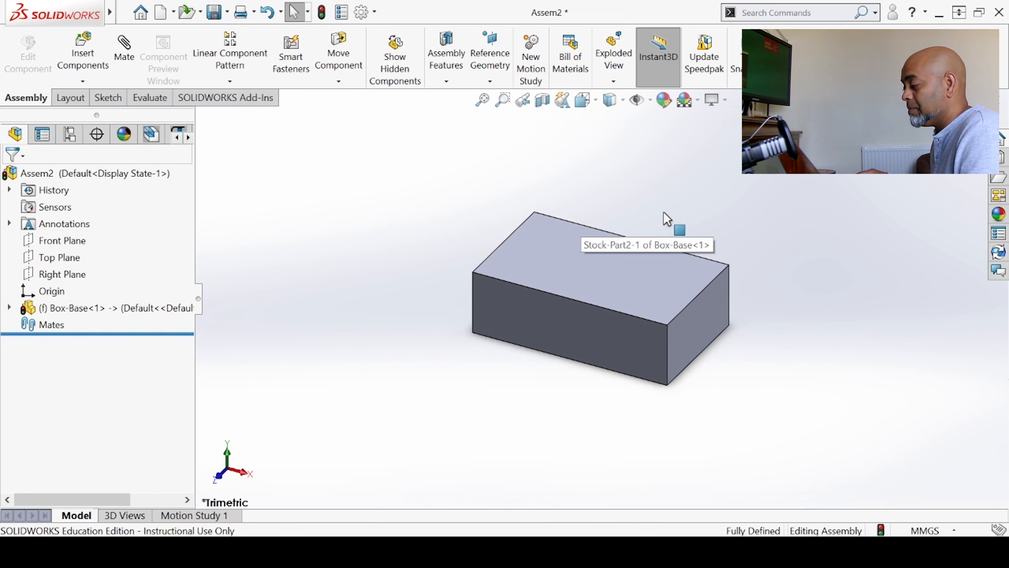
{"action": "scroll", "coordinate": [663, 213], "scroll_direction": "down", "scroll_amount": 2}
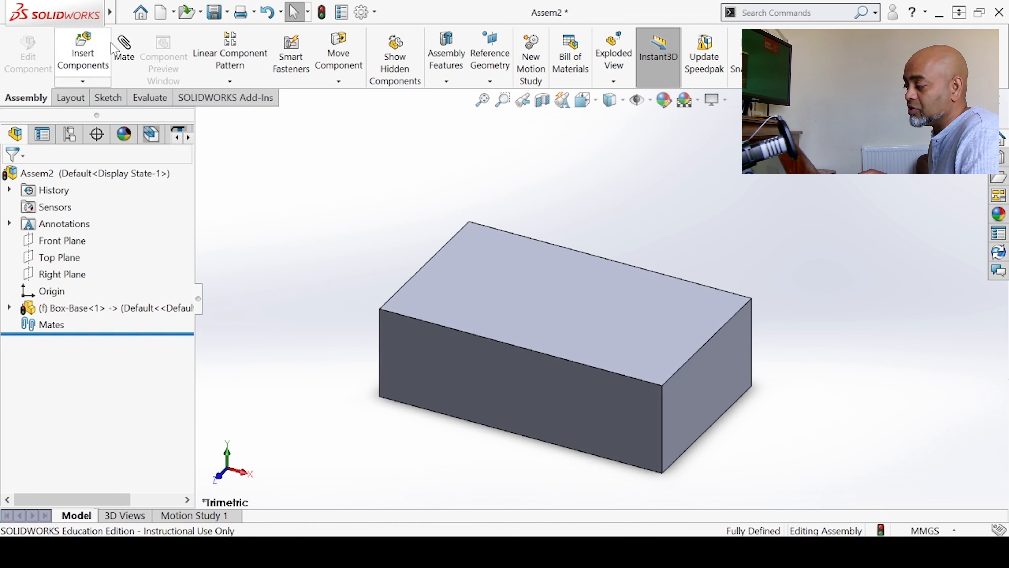
{"action": "left_click", "coordinate": [83, 51]}
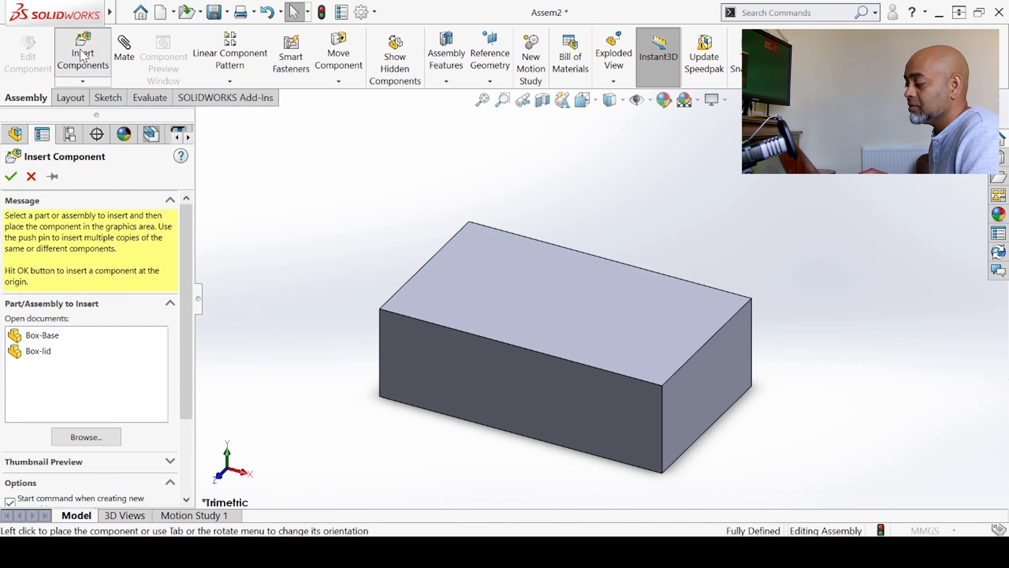
{"action": "left_click", "coordinate": [63, 355]}
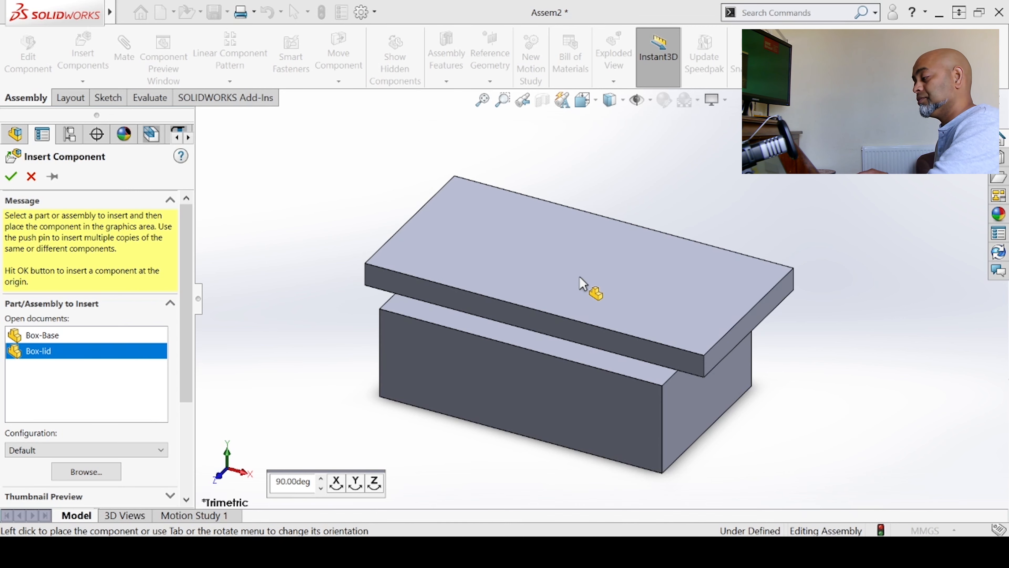
{"action": "left_click", "coordinate": [622, 250]}
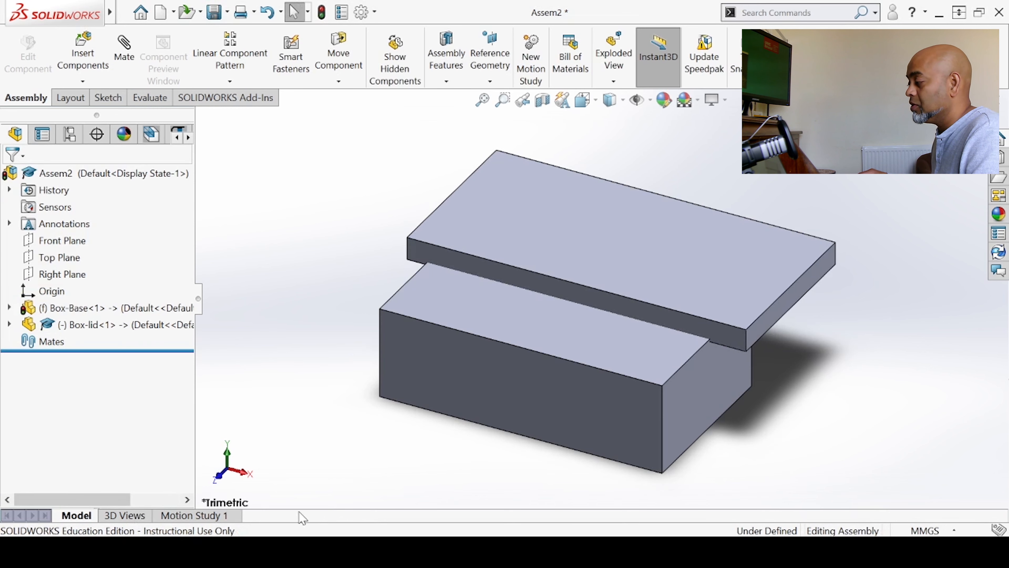
Step: Switch to the Box-Base part document, return to the Assem2 assembly and rebuild it
{"action": "mouse_move", "coordinate": [56, 13]}
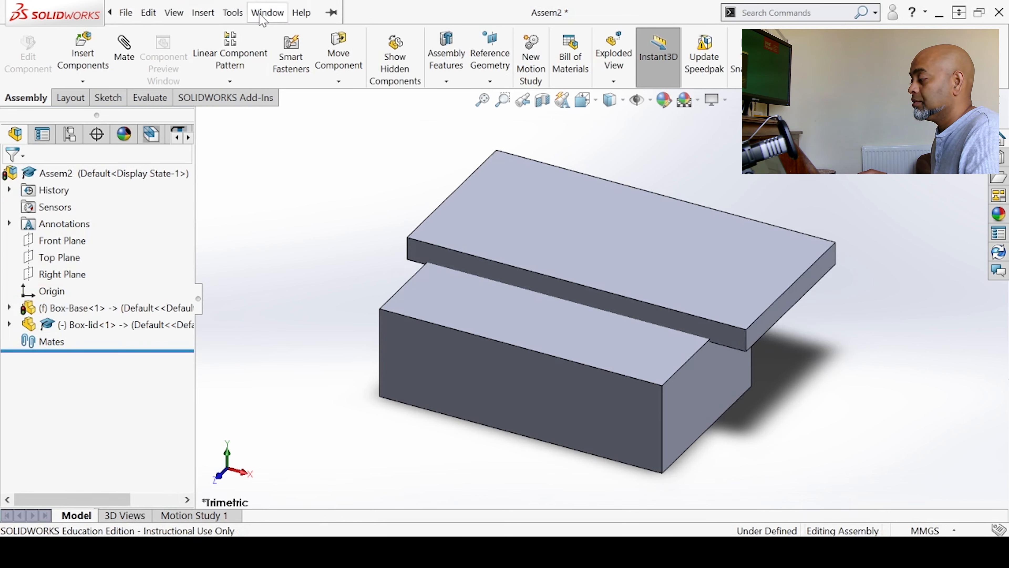
{"action": "left_click", "coordinate": [267, 12]}
{"action": "left_click", "coordinate": [299, 242]}
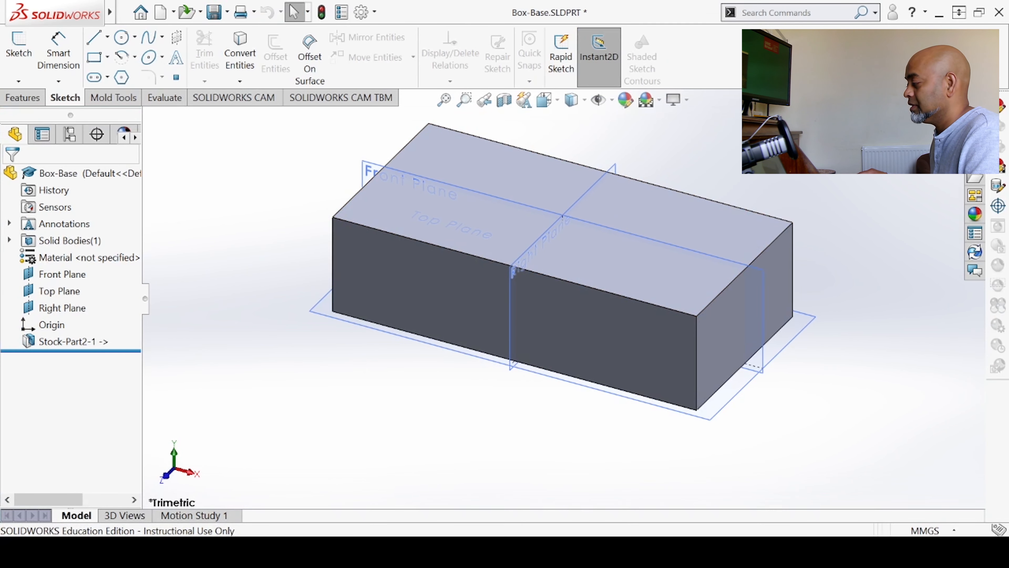
{"action": "key", "text": "ctrl+Tab"}
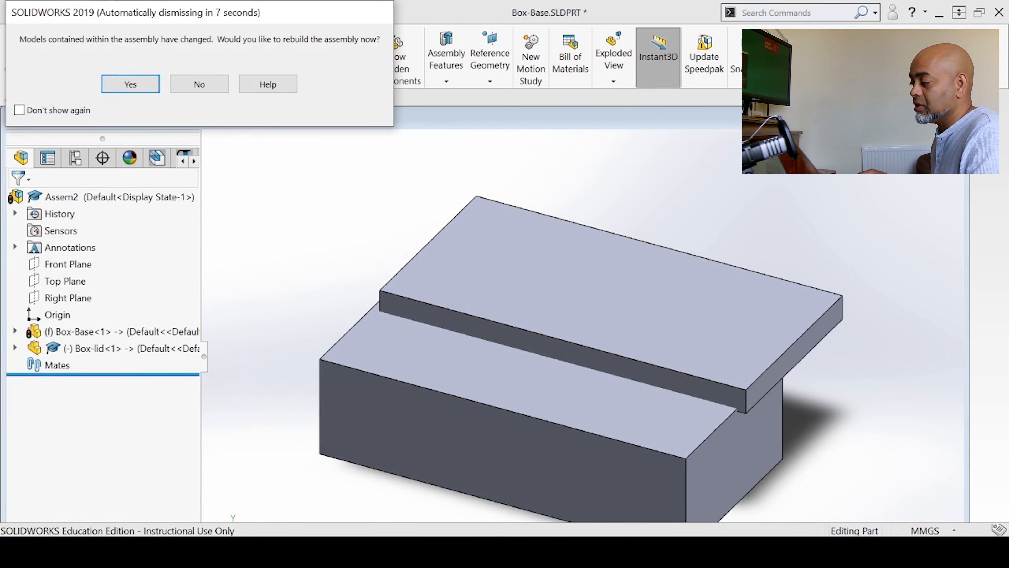
{"action": "left_click", "coordinate": [131, 85]}
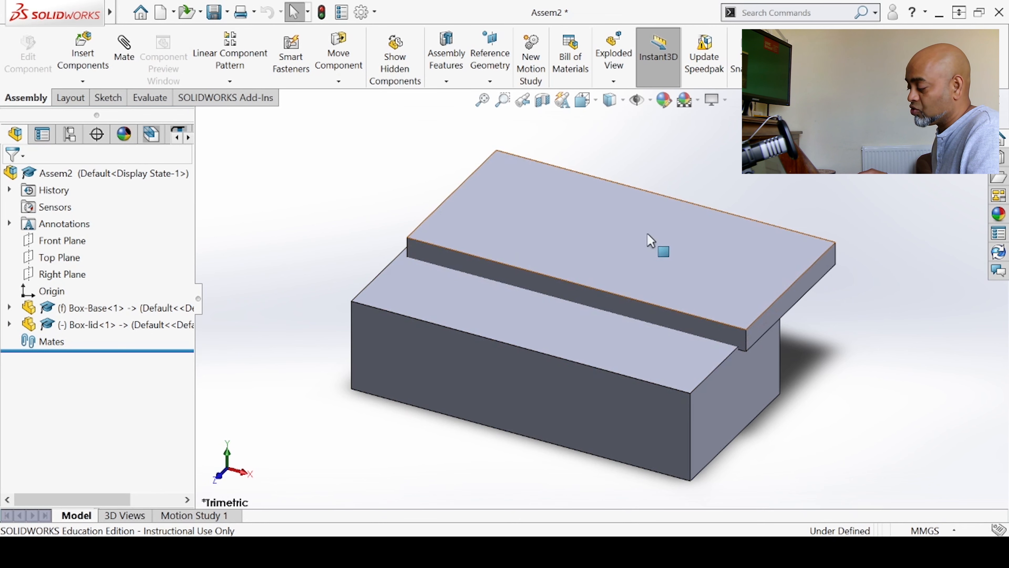
Step: Move the Box-lid component freely away from the base and back above it
{"action": "left_click_drag", "start_coordinate": [656, 228], "coordinate": [691, 185]}
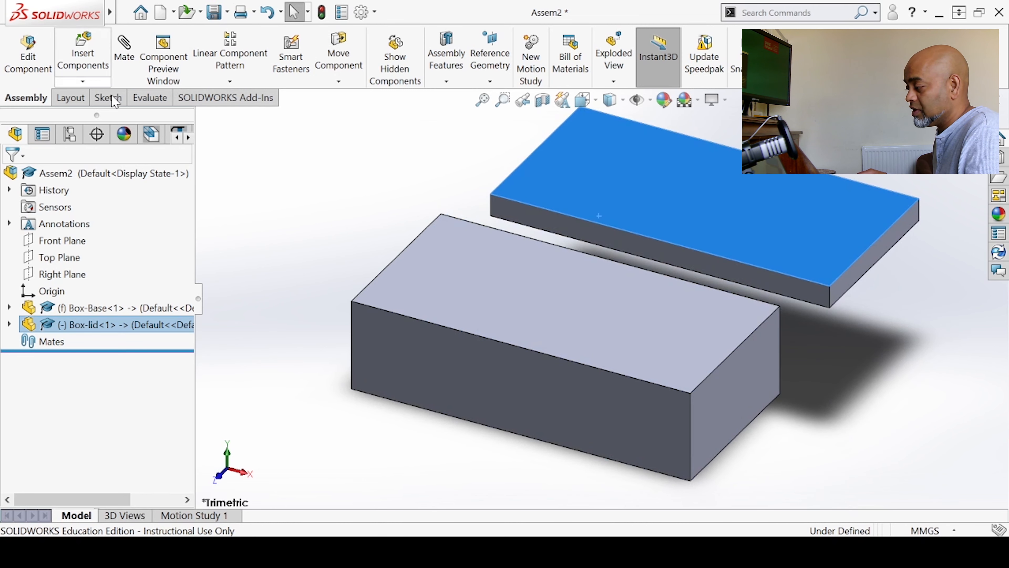
{"action": "left_click", "coordinate": [318, 239]}
{"action": "scroll", "coordinate": [325, 254], "scroll_direction": "up", "scroll_amount": 3}
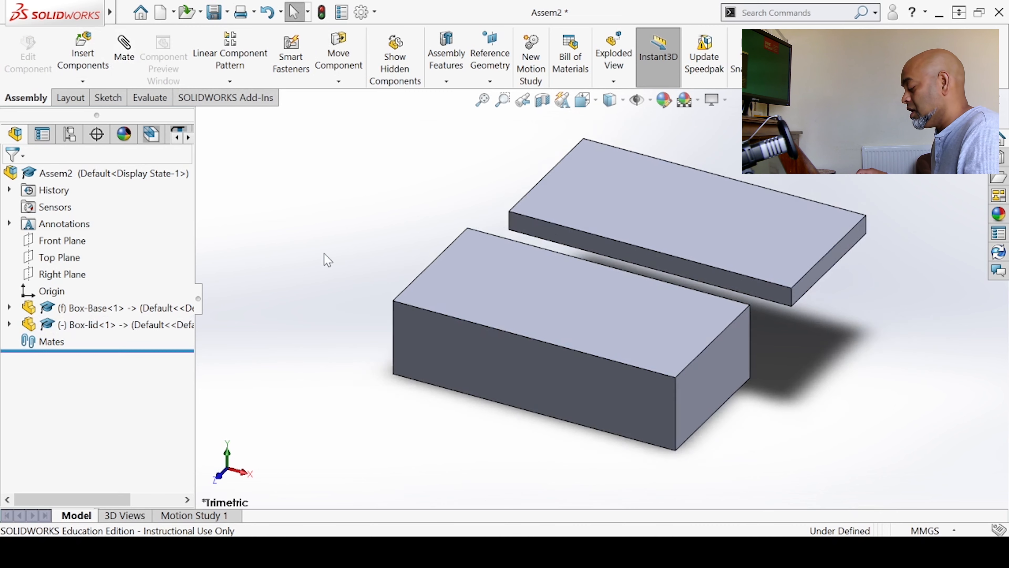
{"action": "middle_click_drag", "start_coordinate": [476, 235], "coordinate": [480, 273]}
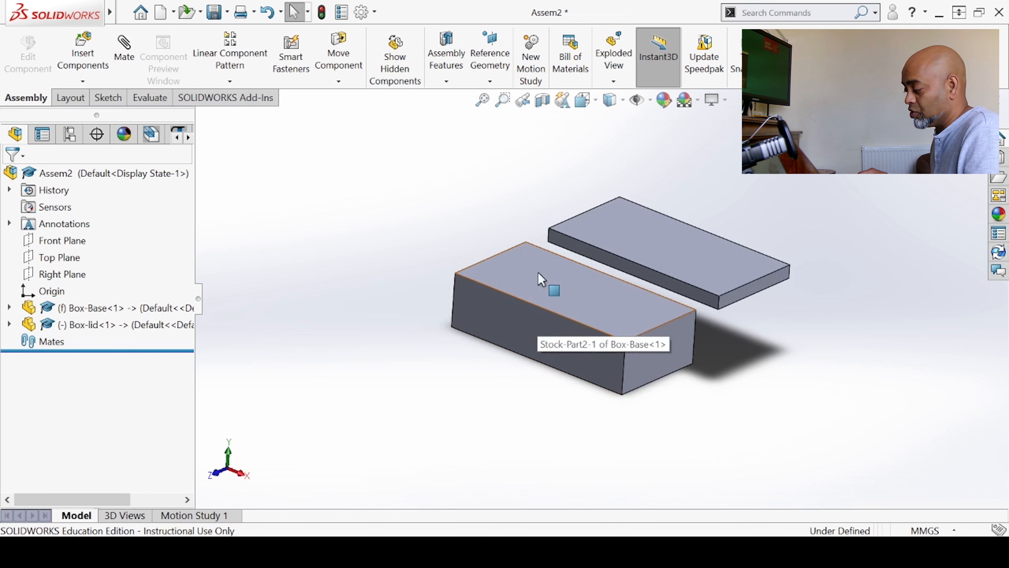
{"action": "left_click_drag", "start_coordinate": [654, 251], "coordinate": [621, 224]}
{"action": "key", "text": "Escape"}
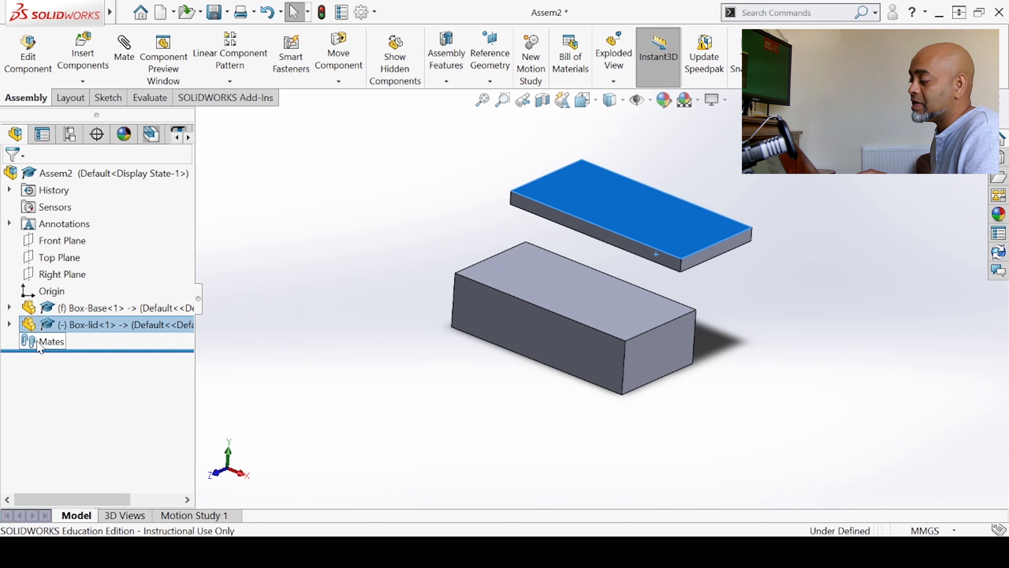
Step: Shift Box-lid slightly above the base, examine its underside, and clear the selection
{"action": "left_click", "coordinate": [299, 300]}
{"action": "scroll", "coordinate": [734, 227], "scroll_direction": "down", "scroll_amount": 3}
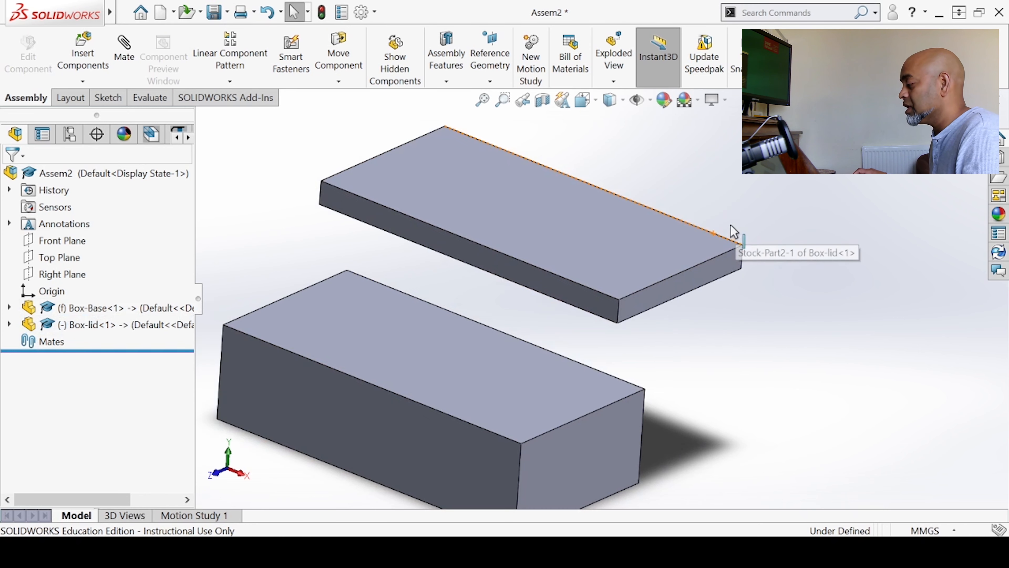
{"action": "scroll", "coordinate": [674, 379], "scroll_direction": "up", "scroll_amount": 3}
{"action": "mouse_move", "coordinate": [684, 363]}
{"action": "middle_mouse_down"}
{"action": "mouse_move", "coordinate": [694, 320]}
{"action": "mouse_move", "coordinate": [732, 276]}
{"action": "mouse_move", "coordinate": [688, 345]}
{"action": "middle_mouse_up"}
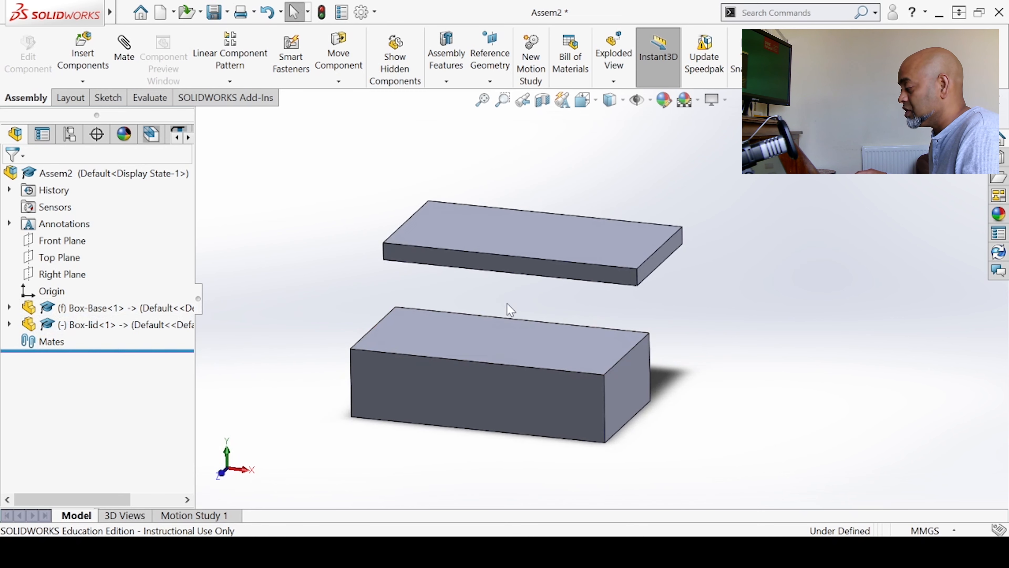
{"action": "left_click_drag", "start_coordinate": [502, 241], "coordinate": [483, 232]}
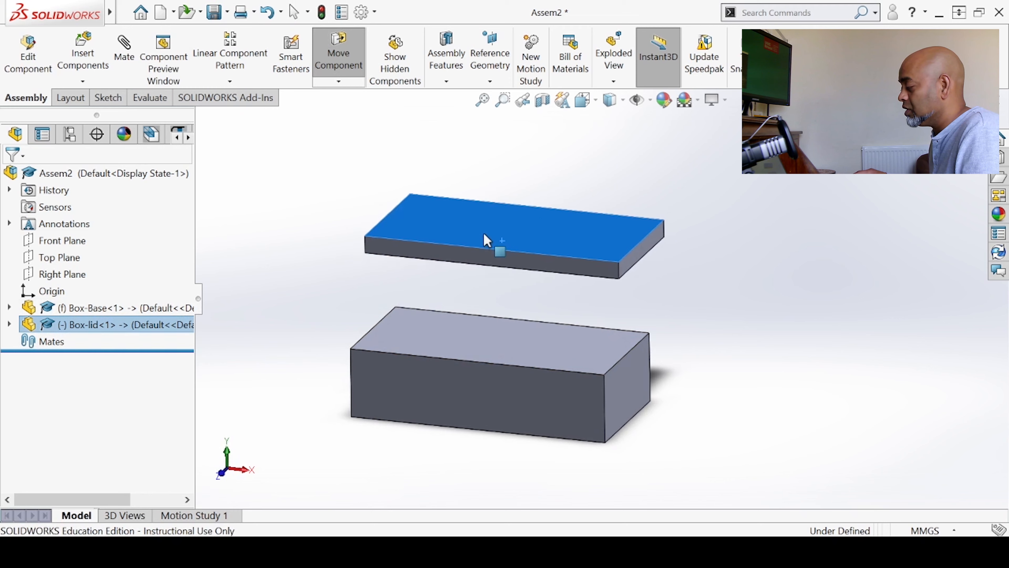
{"action": "key", "text": "Escape"}
{"action": "middle_click_drag", "start_coordinate": [676, 309], "coordinate": [578, 227]}
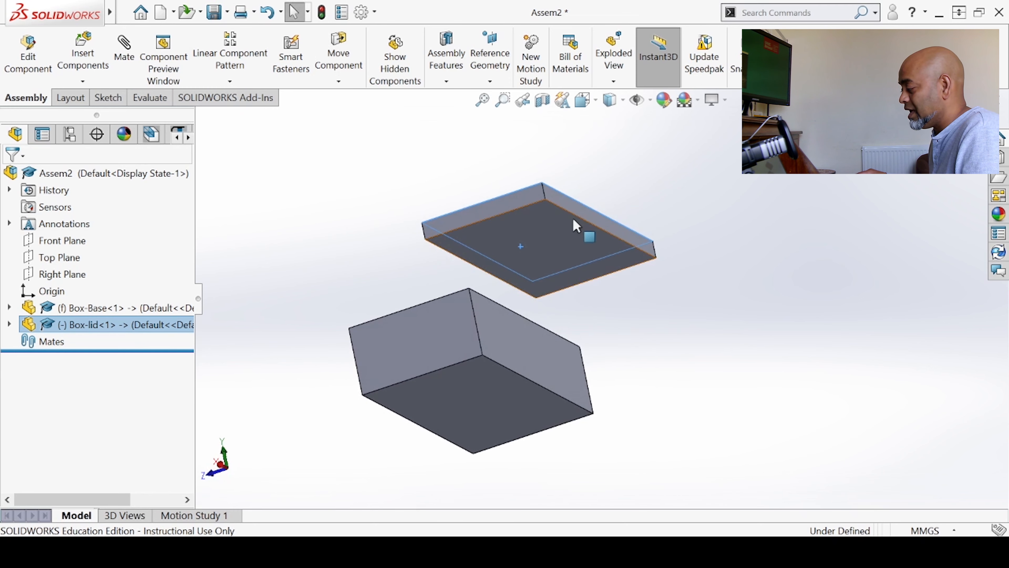
{"action": "left_click", "coordinate": [576, 221]}
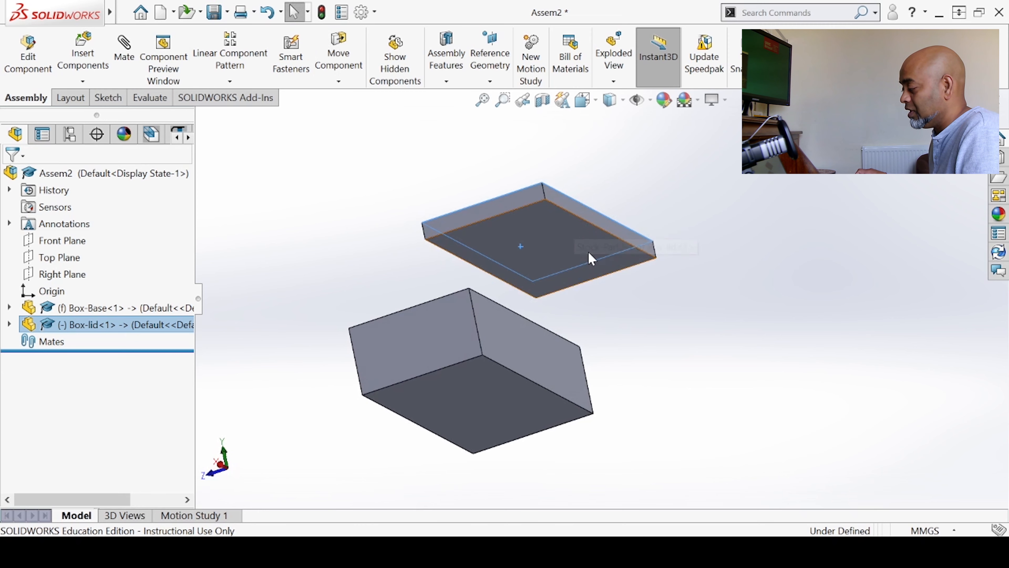
{"action": "mouse_move", "coordinate": [615, 344]}
{"action": "middle_mouse_down"}
{"action": "mouse_move", "coordinate": [660, 376]}
{"action": "mouse_move", "coordinate": [633, 399]}
{"action": "middle_mouse_up"}
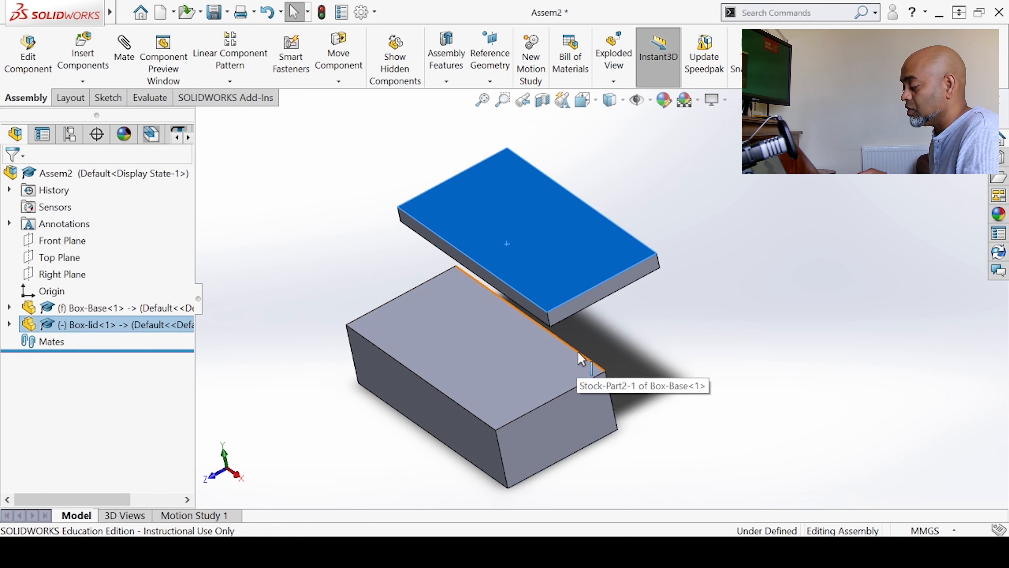
{"action": "left_click", "coordinate": [286, 238]}
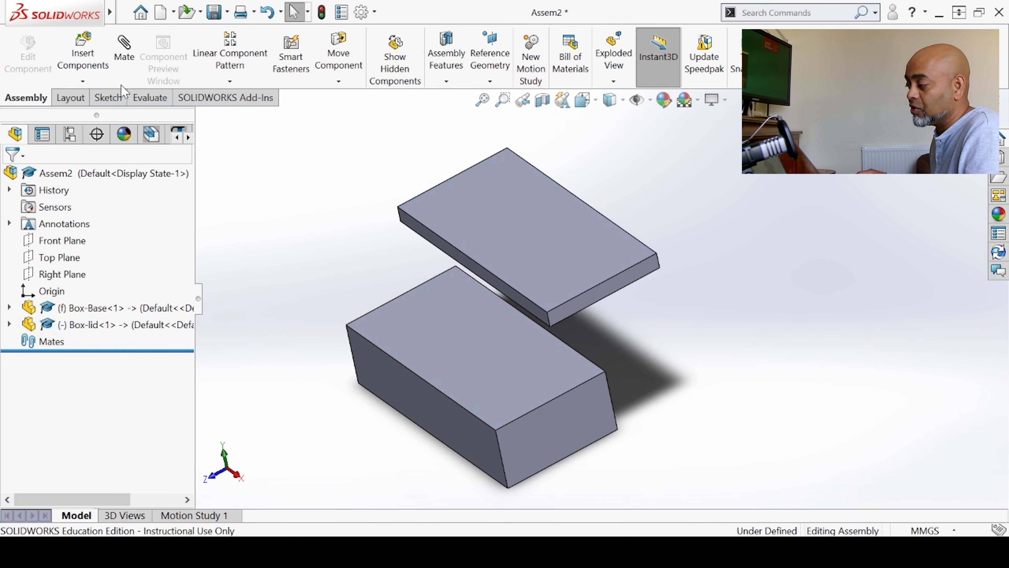
Step: Add a Coincident mate between the rear lower long edge of Box-lid and the matching upper long edge of Box-Base
{"action": "left_click", "coordinate": [126, 66]}
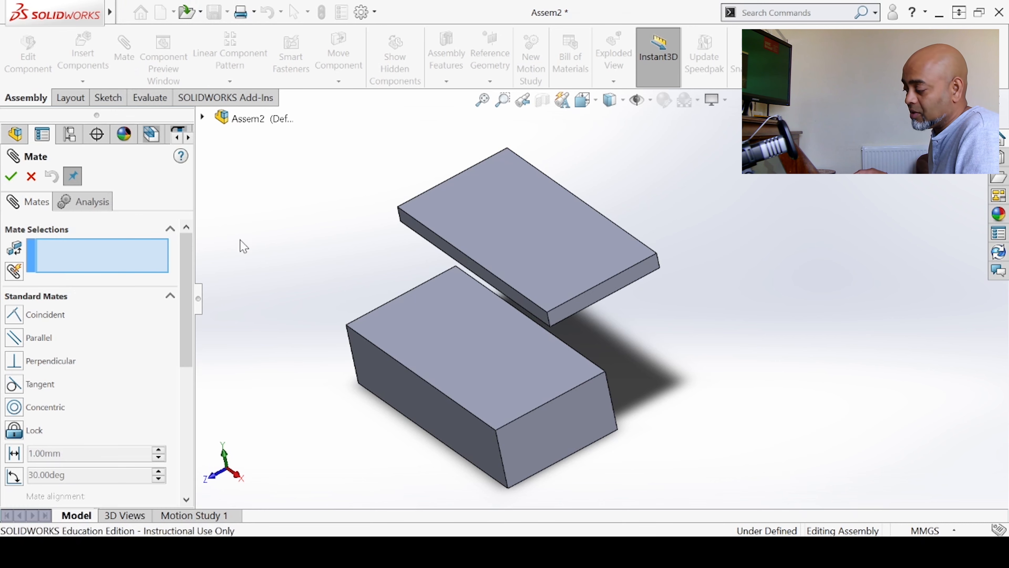
{"action": "key", "text": "ctrl+1"}
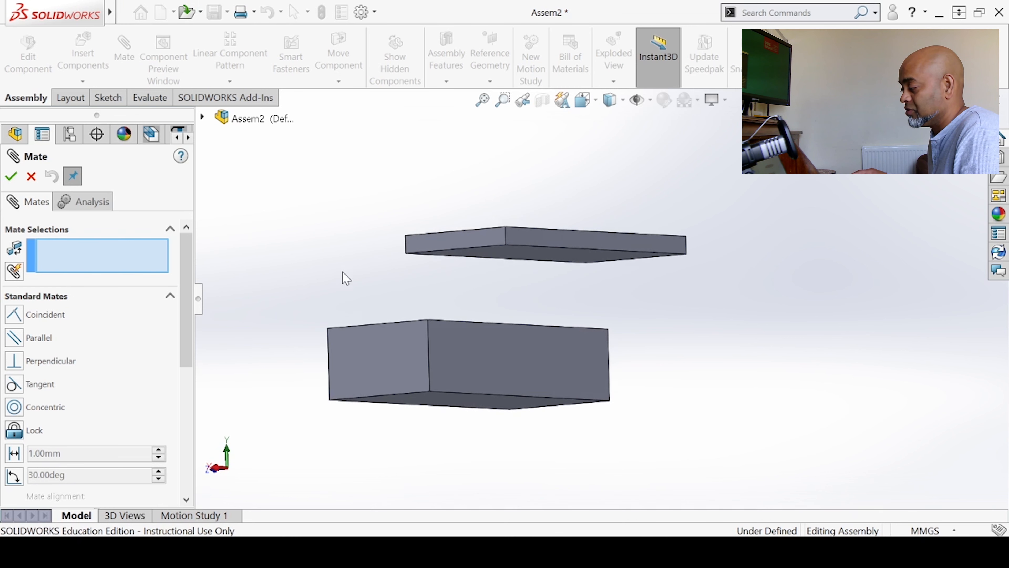
{"action": "scroll", "coordinate": [582, 281], "scroll_direction": "down", "scroll_amount": 3}
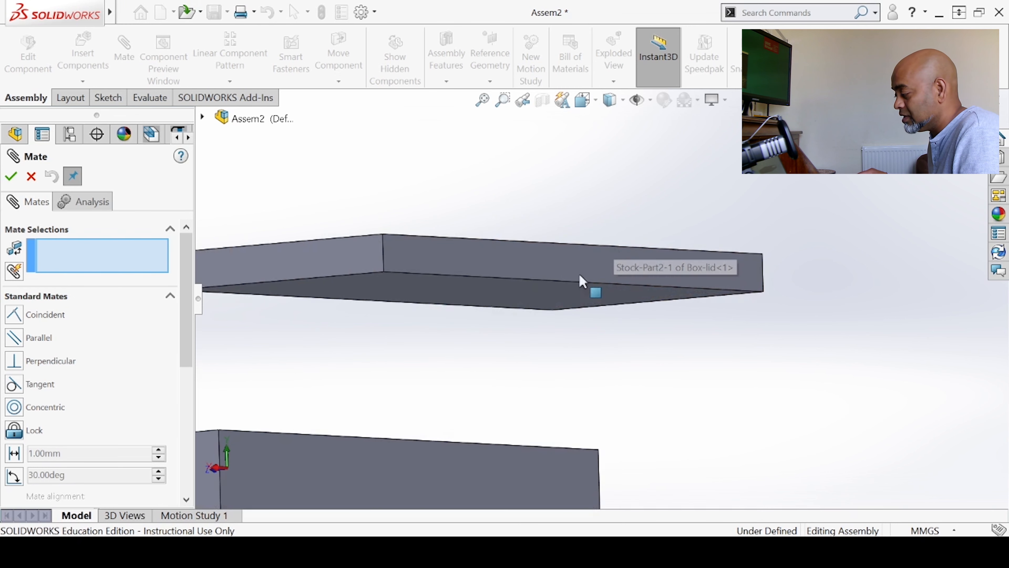
{"action": "left_click", "coordinate": [543, 286]}
{"action": "scroll", "coordinate": [457, 364], "scroll_direction": "up", "scroll_amount": 5}
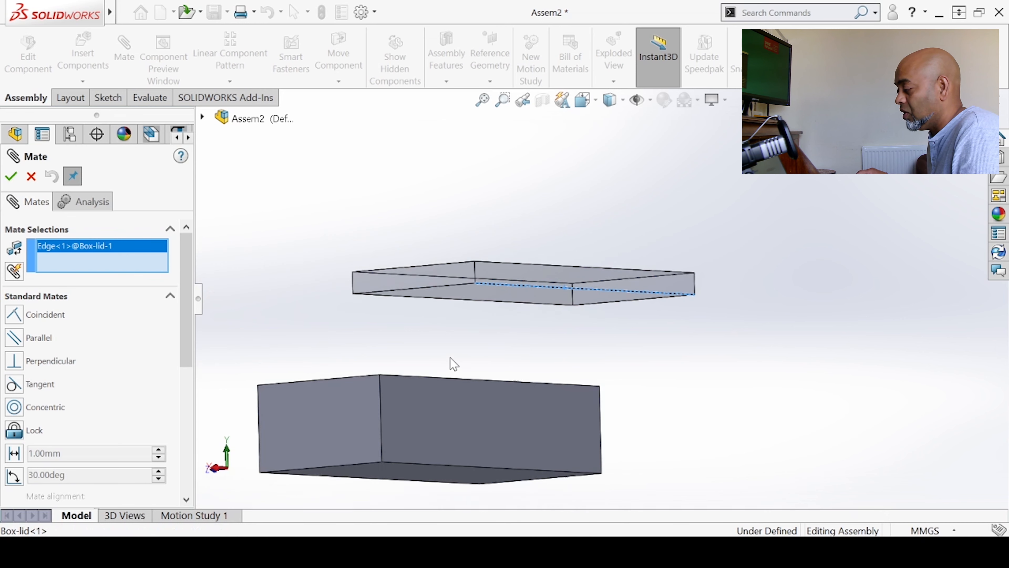
{"action": "middle_click_drag", "start_coordinate": [451, 346], "coordinate": [474, 428]}
{"action": "scroll", "coordinate": [518, 389], "scroll_direction": "down", "scroll_amount": 5}
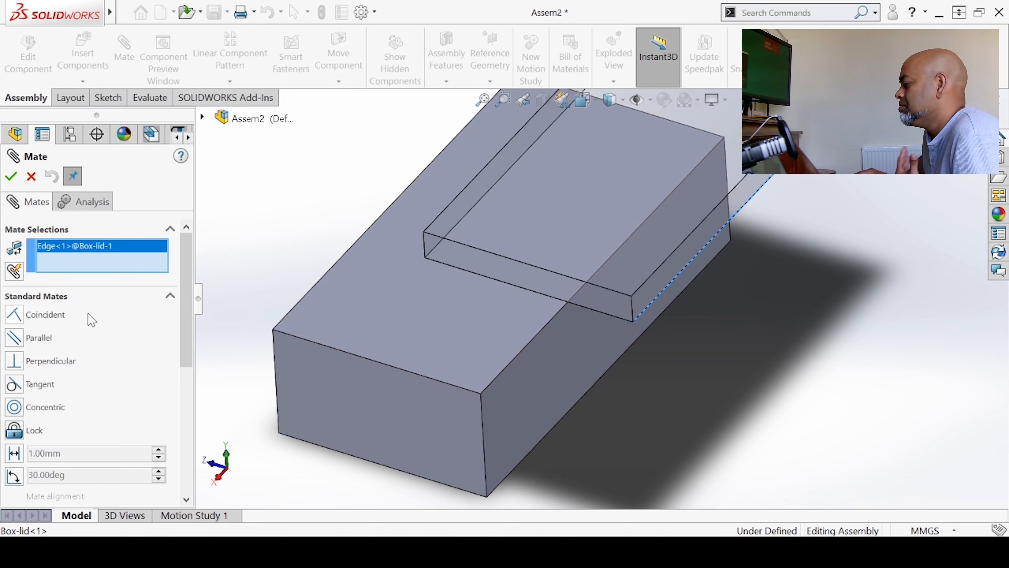
{"action": "left_click", "coordinate": [537, 346]}
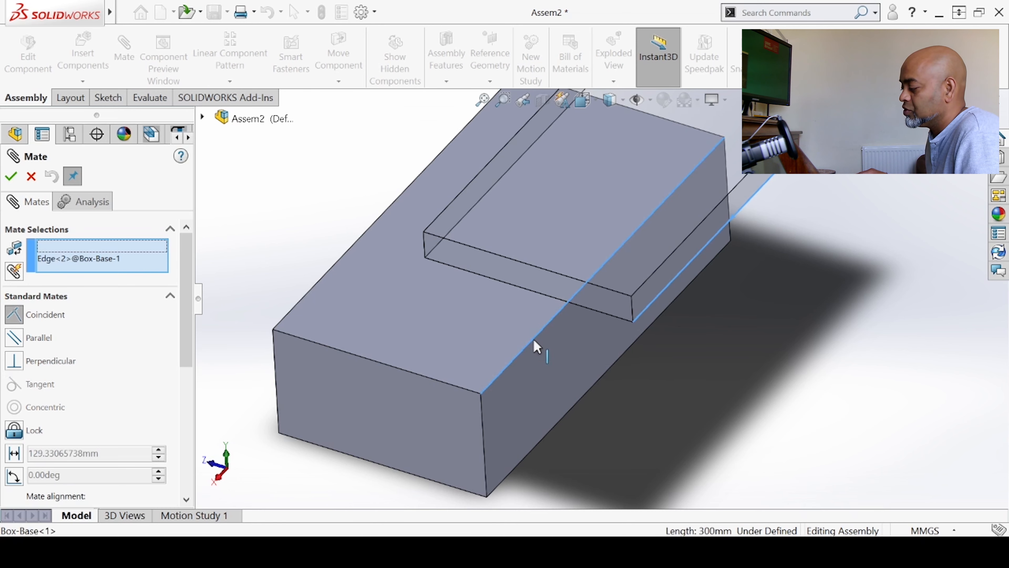
{"action": "left_click", "coordinate": [536, 347]}
{"action": "middle_click_drag", "start_coordinate": [612, 424], "coordinate": [633, 408]}
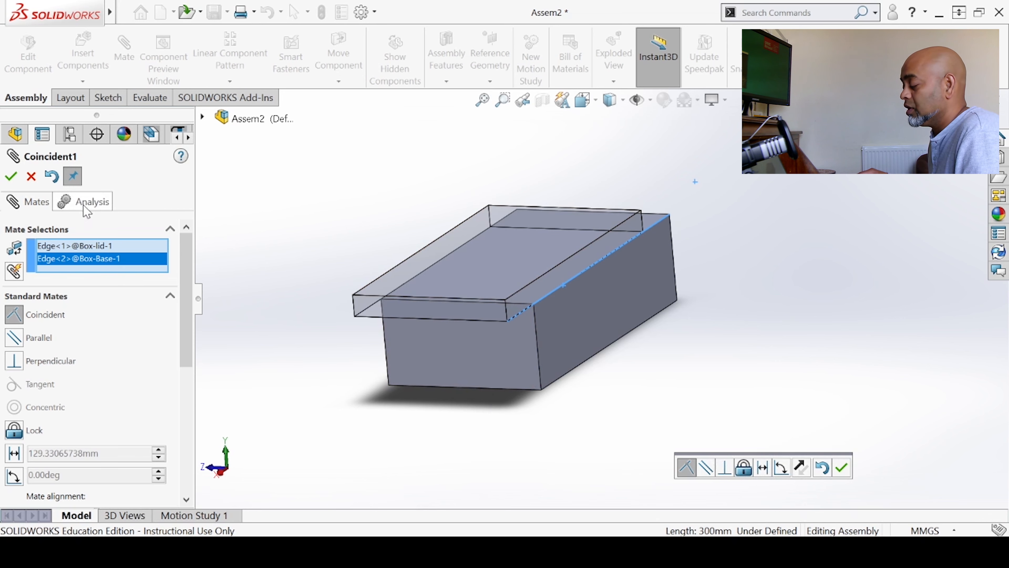
{"action": "middle_click_drag", "start_coordinate": [349, 362], "coordinate": [427, 379]}
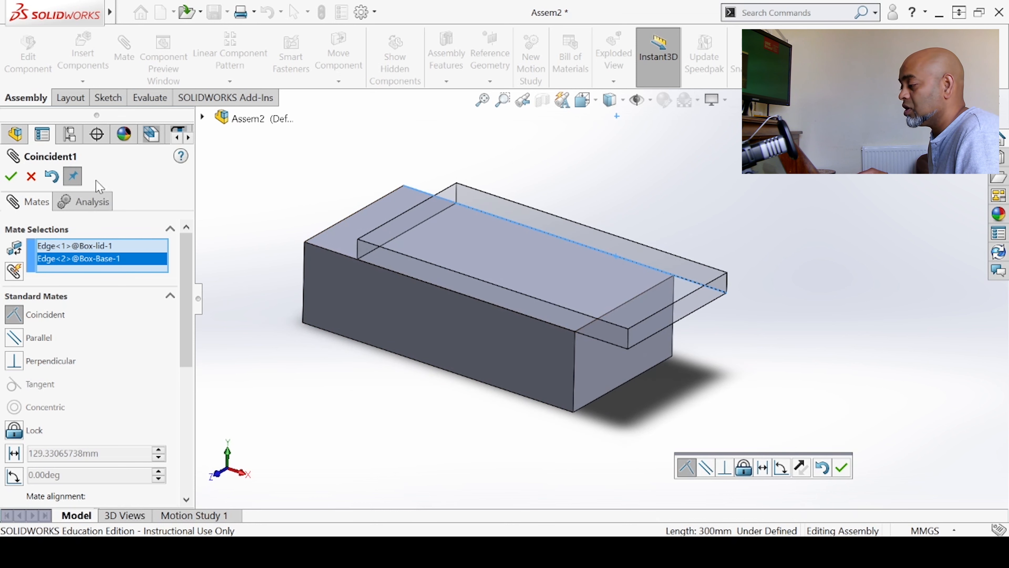
{"action": "left_click", "coordinate": [10, 176]}
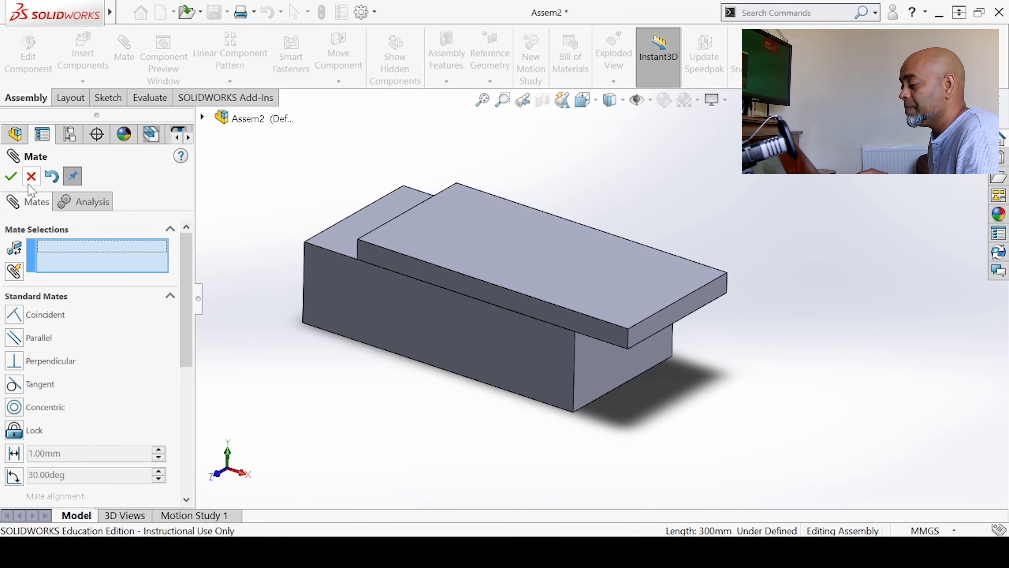
{"action": "left_click", "coordinate": [15, 176]}
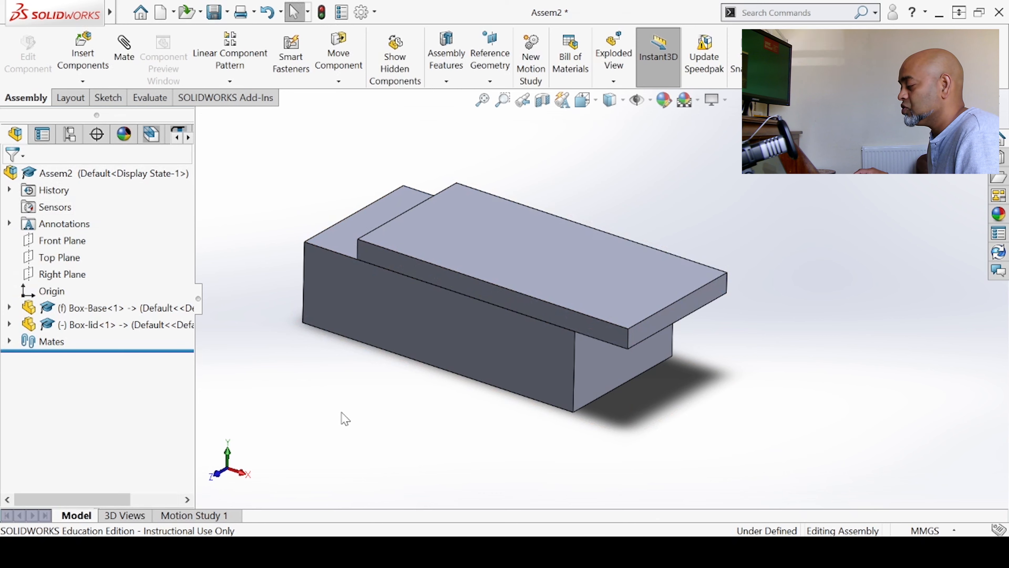
Step: Expand the assembly's mates, swing Box-lid partly open about the shared long edge, and clear the selection
{"action": "middle_click_drag", "start_coordinate": [487, 399], "coordinate": [435, 378]}
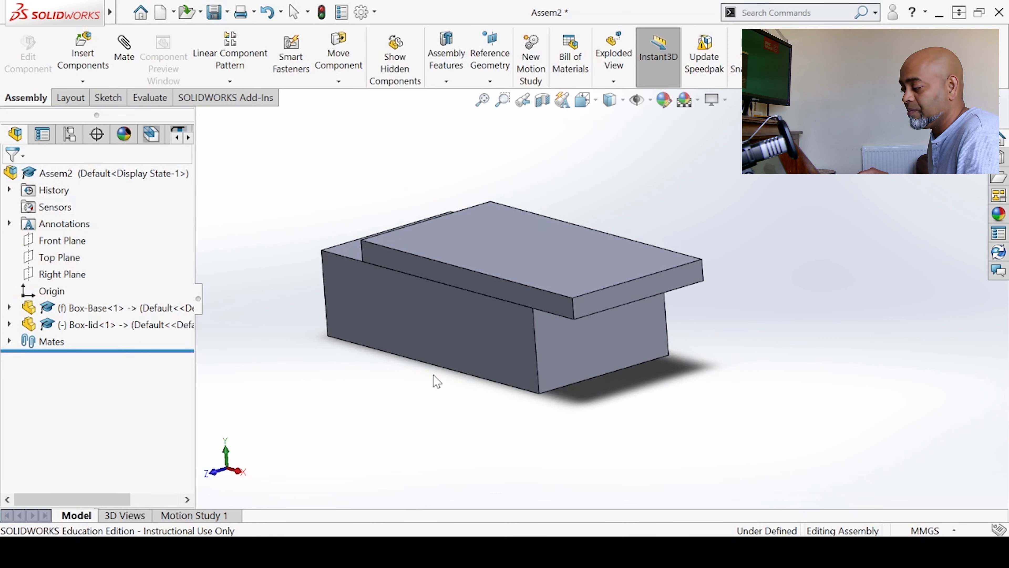
{"action": "left_click", "coordinate": [9, 341]}
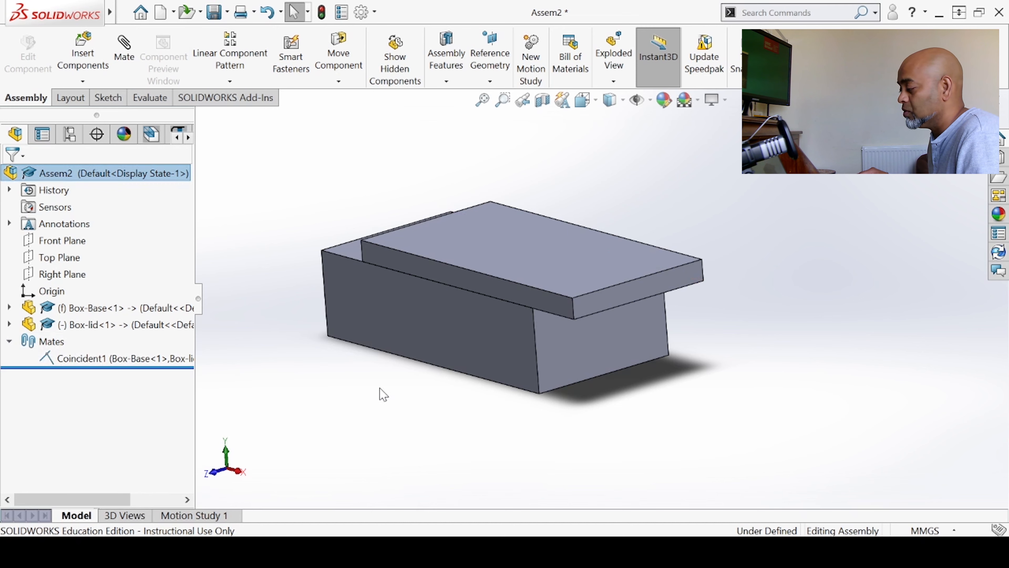
{"action": "left_click", "coordinate": [477, 274]}
{"action": "left_click_drag", "start_coordinate": [484, 245], "coordinate": [472, 142]}
{"action": "left_click", "coordinate": [299, 215]}
{"action": "scroll", "coordinate": [336, 242], "scroll_direction": "up", "scroll_amount": 2}
{"action": "mouse_move", "coordinate": [333, 251]}
{"action": "middle_mouse_down"}
{"action": "mouse_move", "coordinate": [345, 198]}
{"action": "mouse_move", "coordinate": [329, 261]}
{"action": "middle_mouse_up"}
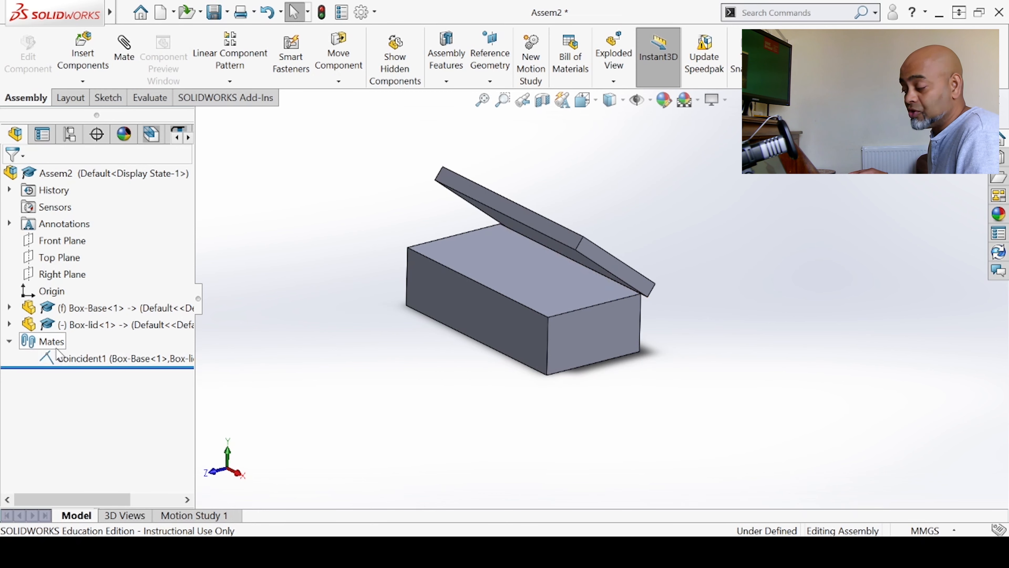
Step: Add a Coincident mate between the short end face of Box-lid and the adjacent short end face of Box-Base
{"action": "scroll", "coordinate": [628, 225], "scroll_direction": "down", "scroll_amount": 2}
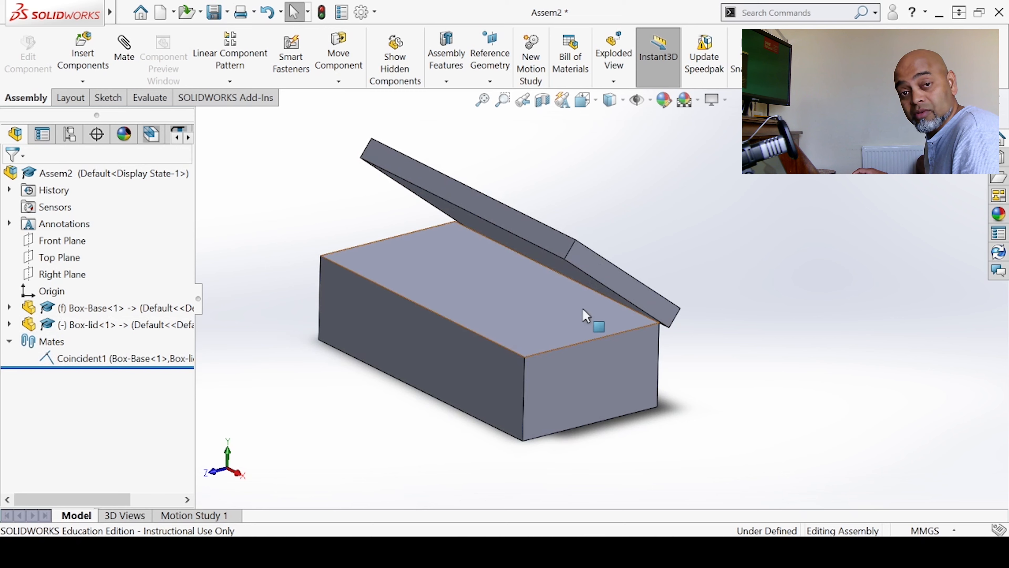
{"action": "middle_click_drag", "start_coordinate": [644, 324], "coordinate": [298, 348]}
{"action": "middle_click_drag", "start_coordinate": [433, 346], "coordinate": [338, 218]}
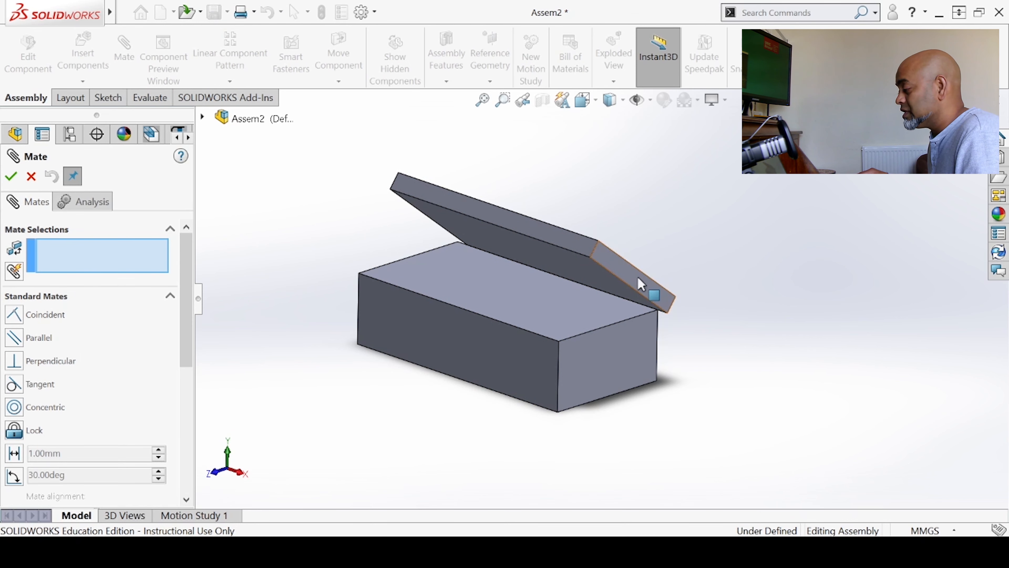
{"action": "left_click", "coordinate": [619, 274]}
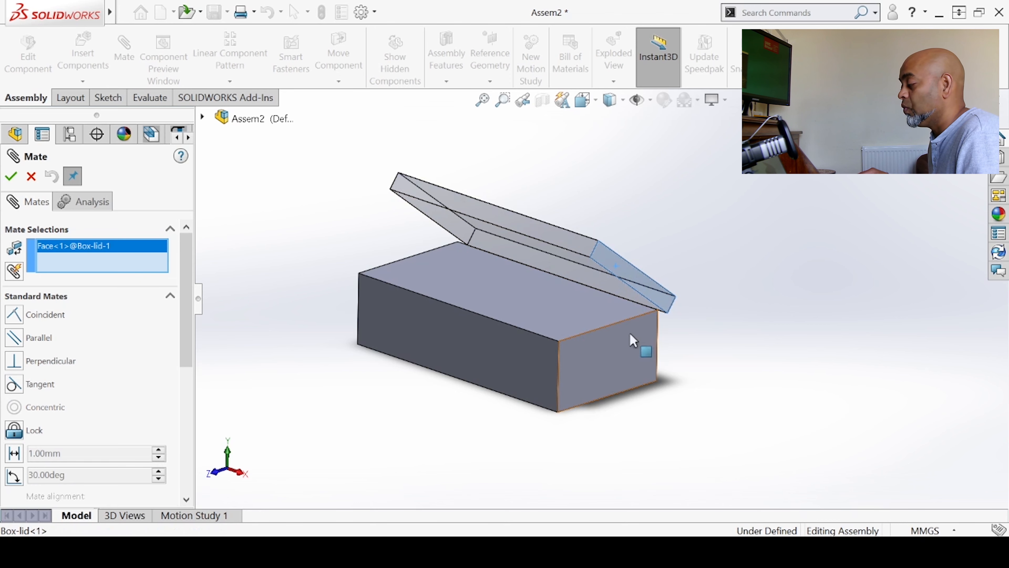
{"action": "left_click", "coordinate": [613, 363]}
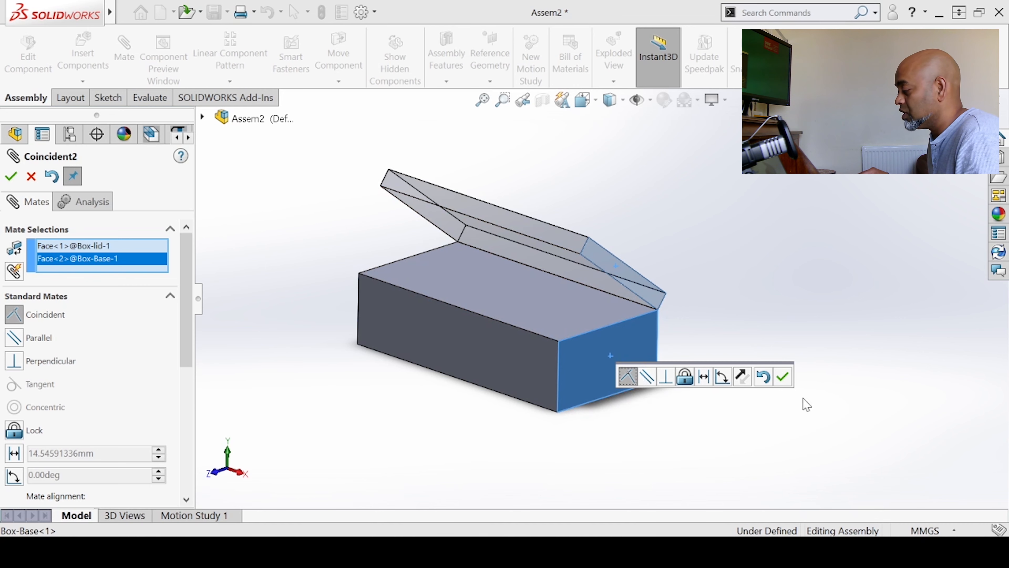
{"action": "left_click", "coordinate": [783, 376]}
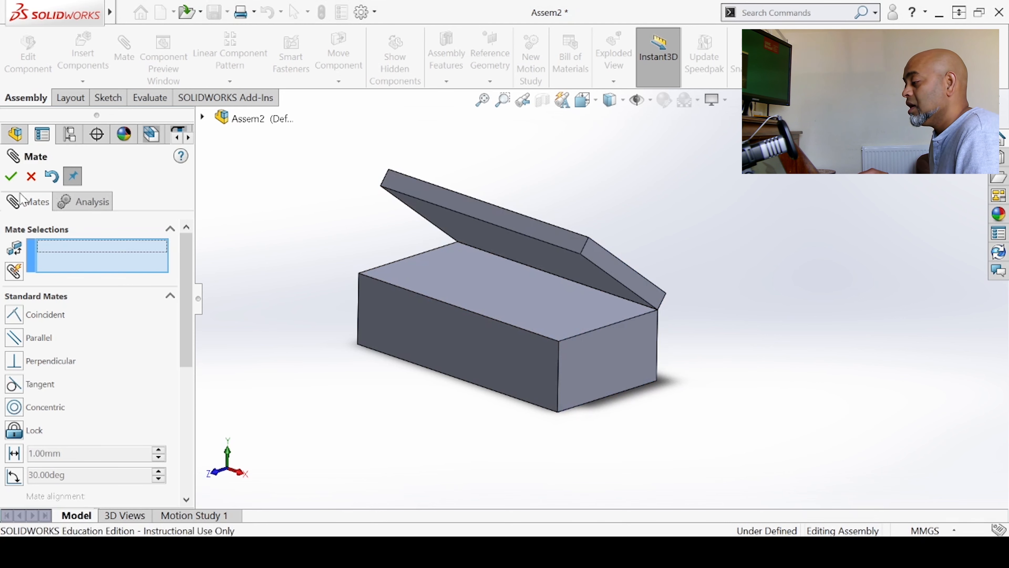
{"action": "left_click", "coordinate": [15, 177]}
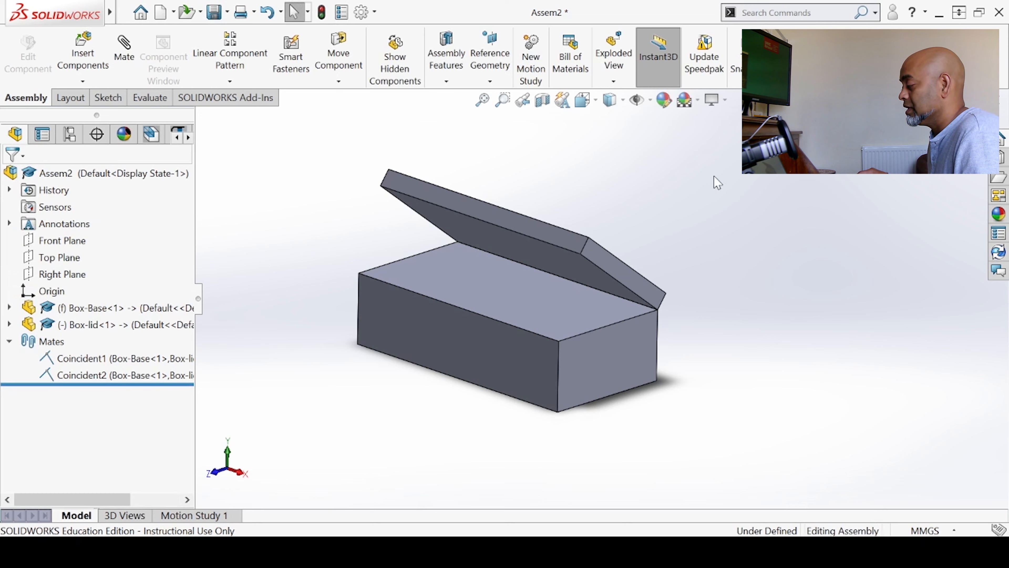
Step: Swing Box-lid wide open about the shared long edge of the base and clear the selection
{"action": "scroll", "coordinate": [678, 198], "scroll_direction": "down", "scroll_amount": 2}
{"action": "scroll", "coordinate": [509, 258], "scroll_direction": "up", "scroll_amount": 2}
{"action": "left_click_drag", "start_coordinate": [510, 258], "coordinate": [704, 239]}
{"action": "key", "text": "Escape"}
{"action": "scroll", "coordinate": [488, 390], "scroll_direction": "down", "scroll_amount": 3}
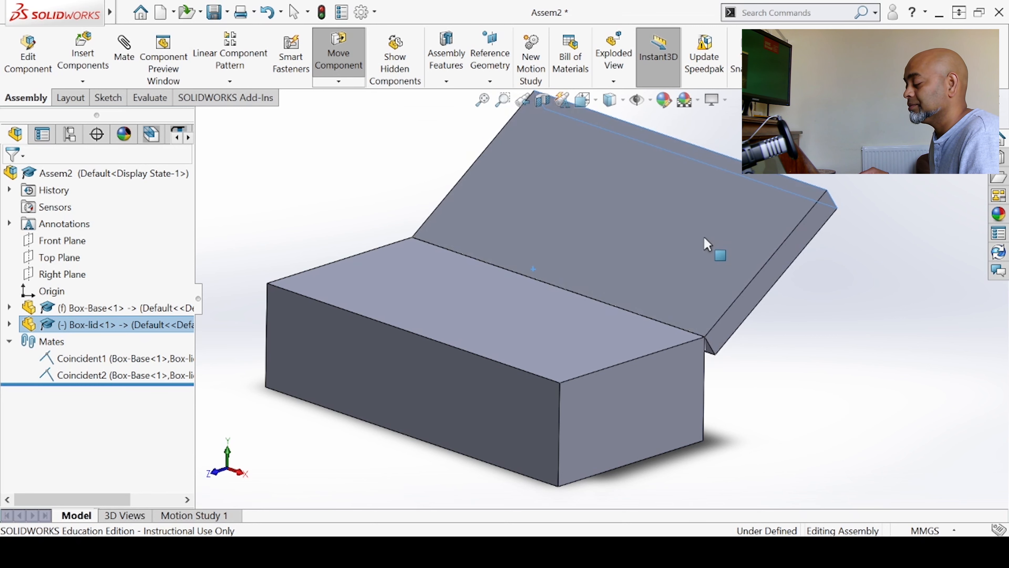
{"action": "left_click_drag", "start_coordinate": [706, 244], "coordinate": [655, 234]}
{"action": "key", "text": "Escape"}
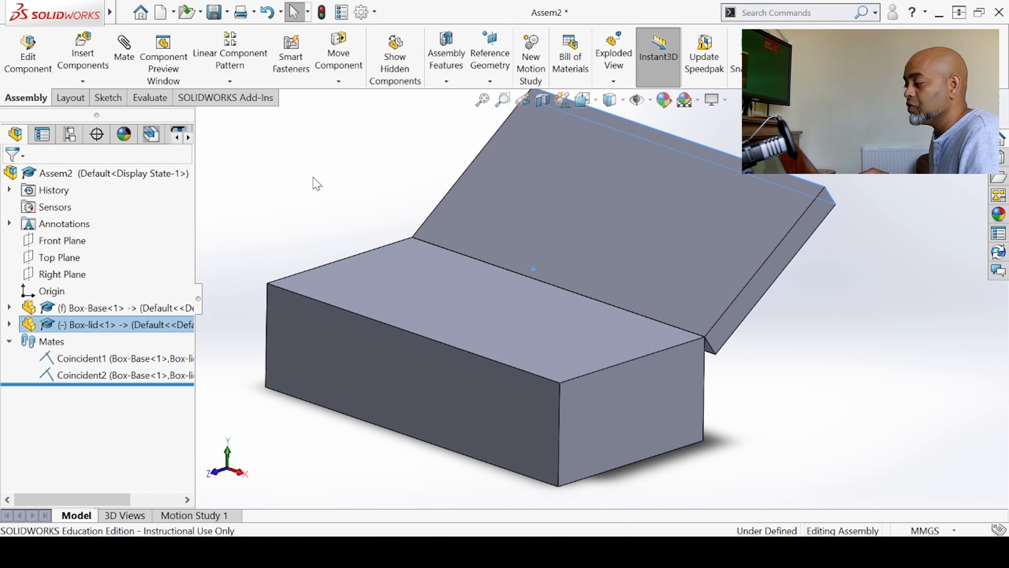
{"action": "left_click", "coordinate": [244, 146]}
Step: Start a new mate and review the Standard Mates types, including the distance and angle options
{"action": "left_click", "coordinate": [128, 52]}
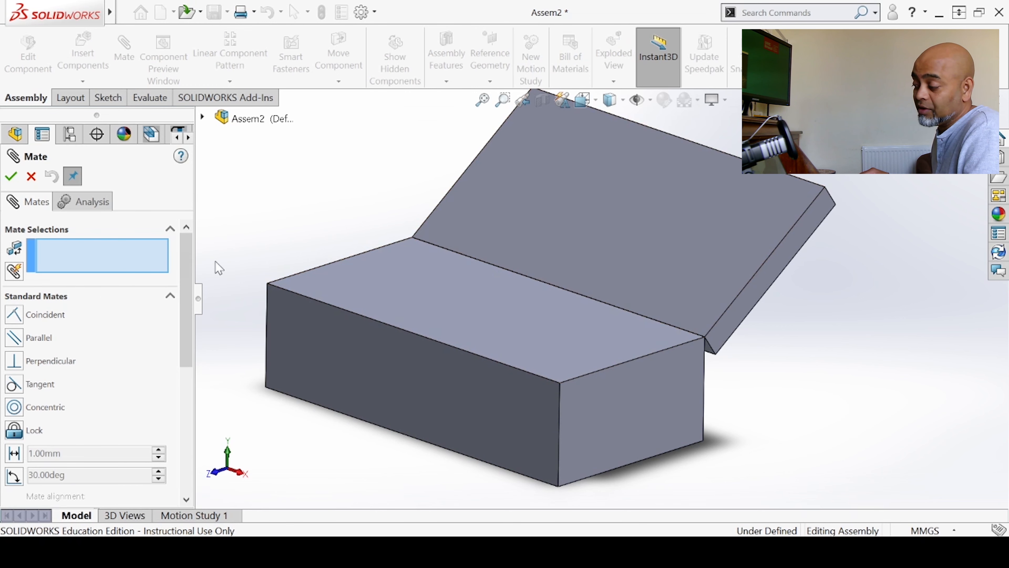
{"action": "mouse_move", "coordinate": [188, 298]}
{"action": "left_mouse_down"}
{"action": "mouse_move", "coordinate": [188, 324]}
{"action": "mouse_move", "coordinate": [188, 299]}
{"action": "left_mouse_up"}
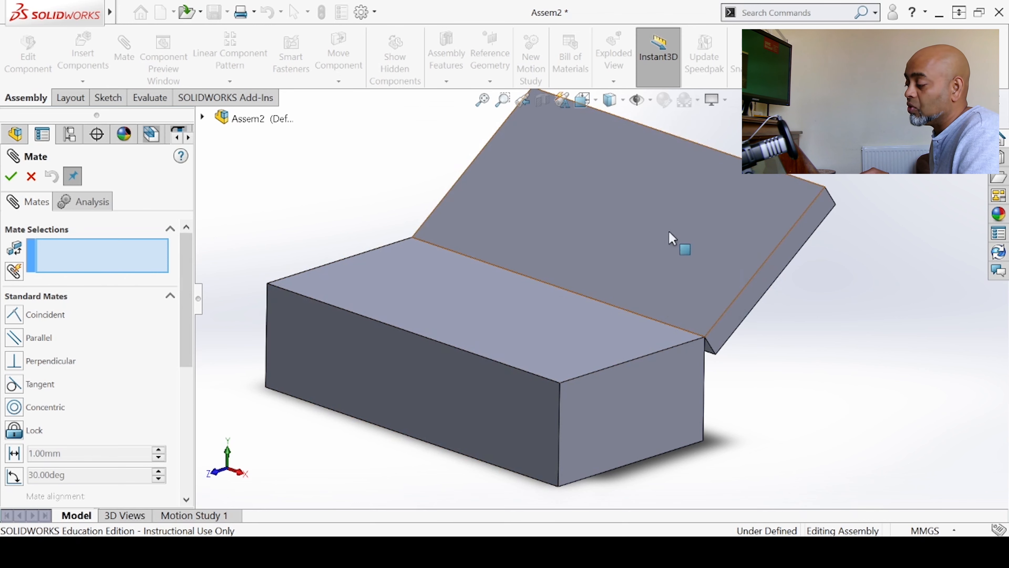
{"action": "scroll", "coordinate": [191, 286], "scroll_direction": "down", "scroll_amount": 1}
{"action": "left_click_drag", "start_coordinate": [192, 285], "coordinate": [188, 346]}
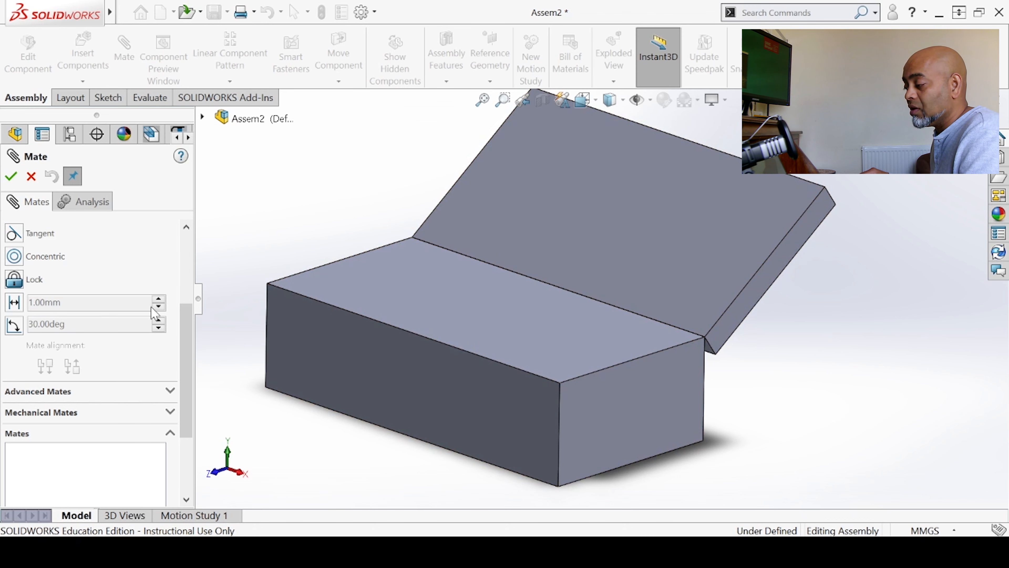
{"action": "scroll", "coordinate": [183, 335], "scroll_direction": "up", "scroll_amount": 5}
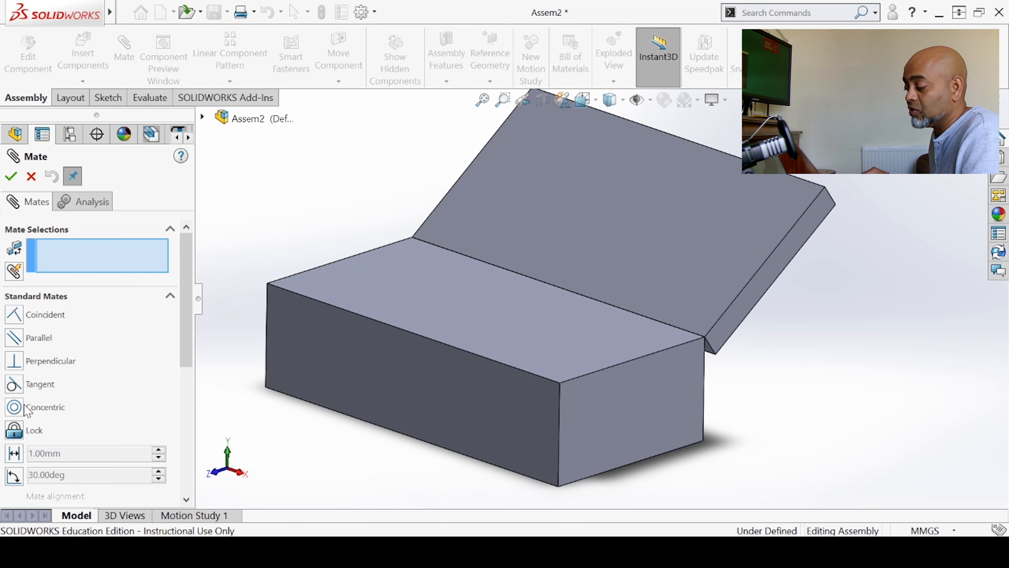
{"action": "left_click_drag", "start_coordinate": [186, 360], "coordinate": [187, 446]}
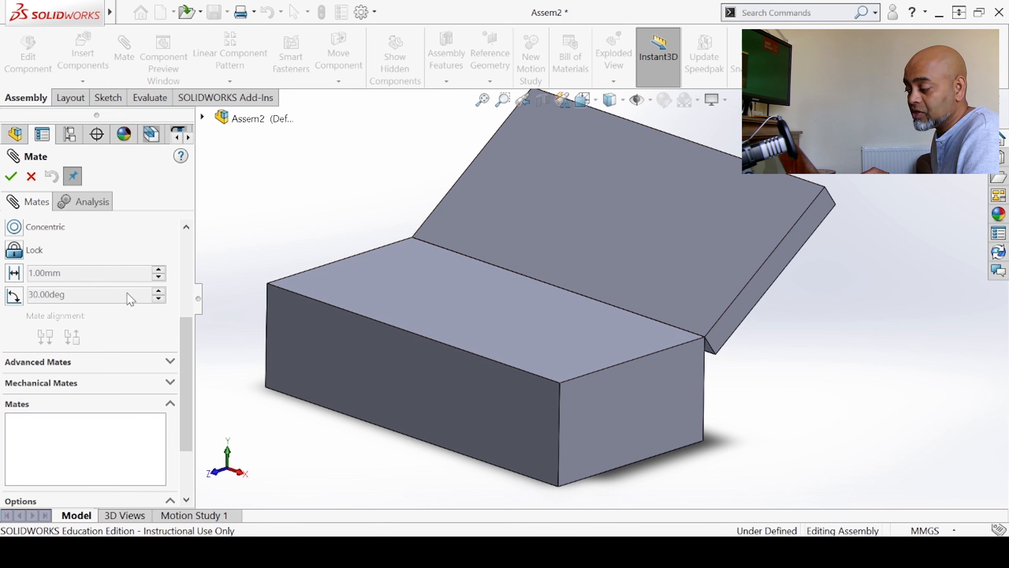
Step: Expand Advanced Mates and review the available types, from Profile Center to Linear/Linear Coupler
{"action": "left_click", "coordinate": [84, 362]}
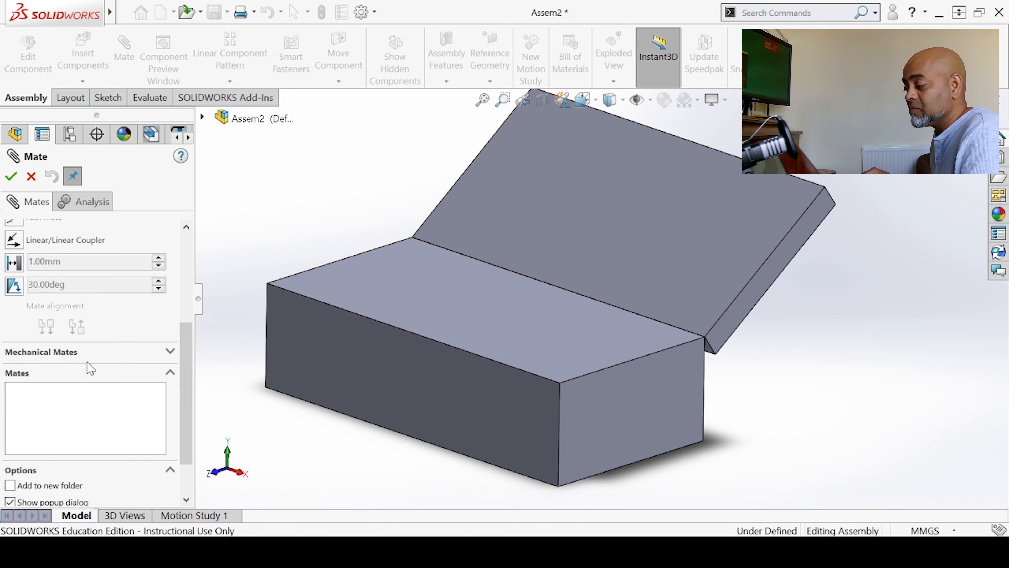
{"action": "left_click_drag", "start_coordinate": [188, 351], "coordinate": [199, 276]}
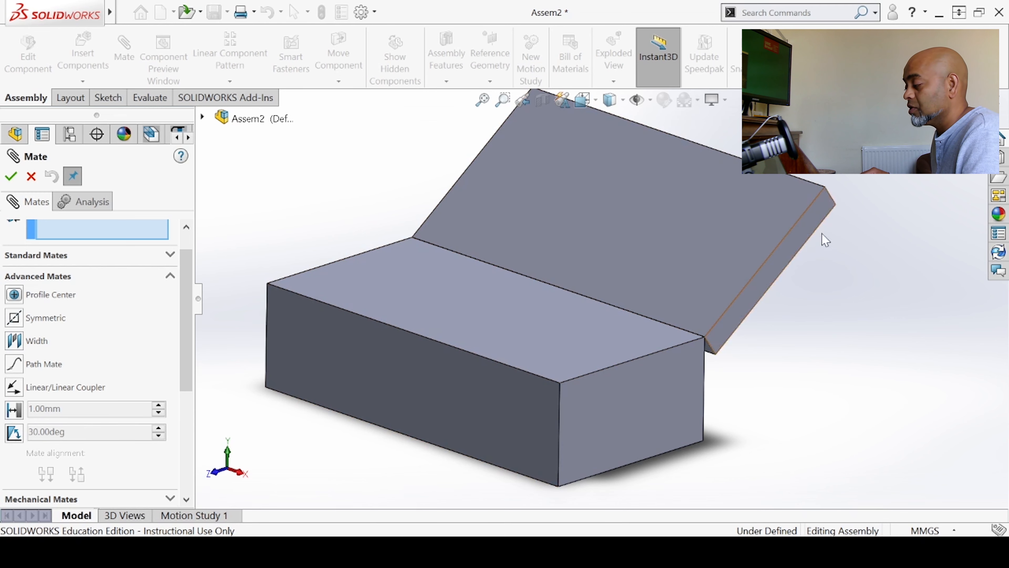
{"action": "scroll", "coordinate": [184, 381], "scroll_direction": "down", "scroll_amount": 1}
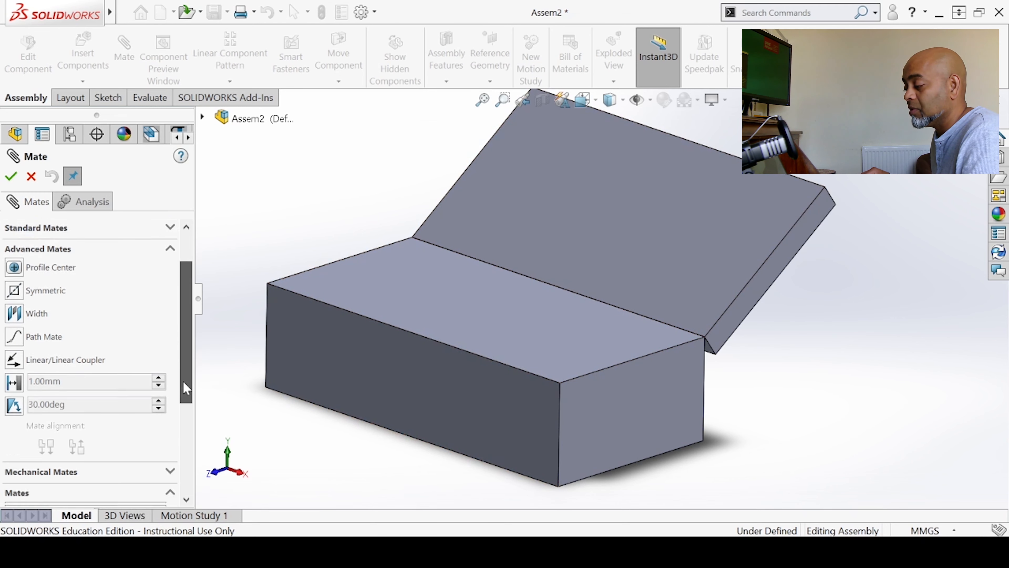
Step: Expand Mechanical Mates and review the available types, from Cam to Universal Joint
{"action": "scroll", "coordinate": [184, 388], "scroll_direction": "down", "scroll_amount": 5}
{"action": "left_click", "coordinate": [93, 298]}
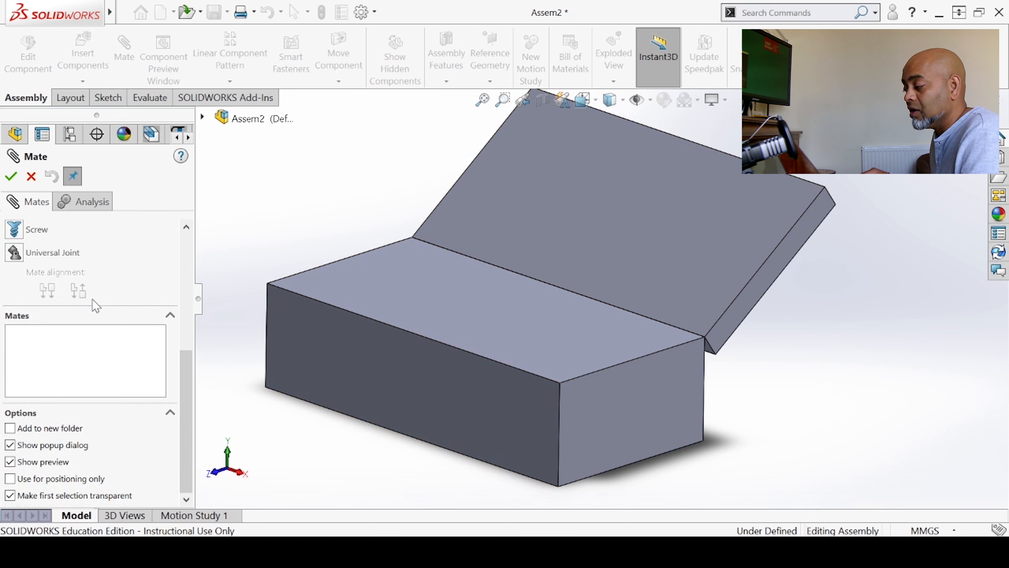
{"action": "left_click_drag", "start_coordinate": [190, 406], "coordinate": [191, 308]}
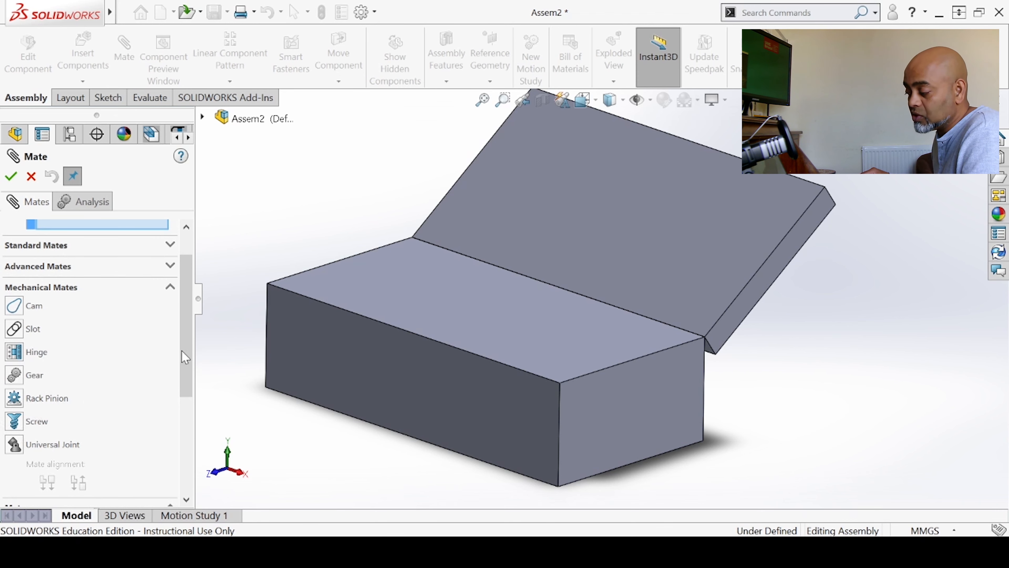
{"action": "left_click_drag", "start_coordinate": [189, 353], "coordinate": [187, 465]}
{"action": "left_click_drag", "start_coordinate": [191, 424], "coordinate": [198, 326]}
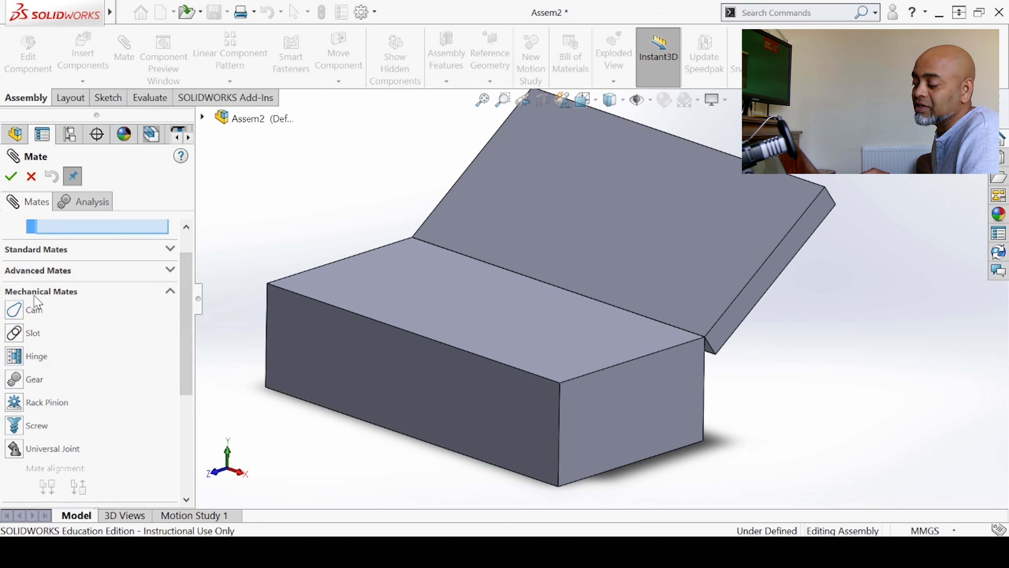
Step: Revisit Advanced Mates briefly and return to the distance and angle options of Standard Mates
{"action": "left_click", "coordinate": [45, 272]}
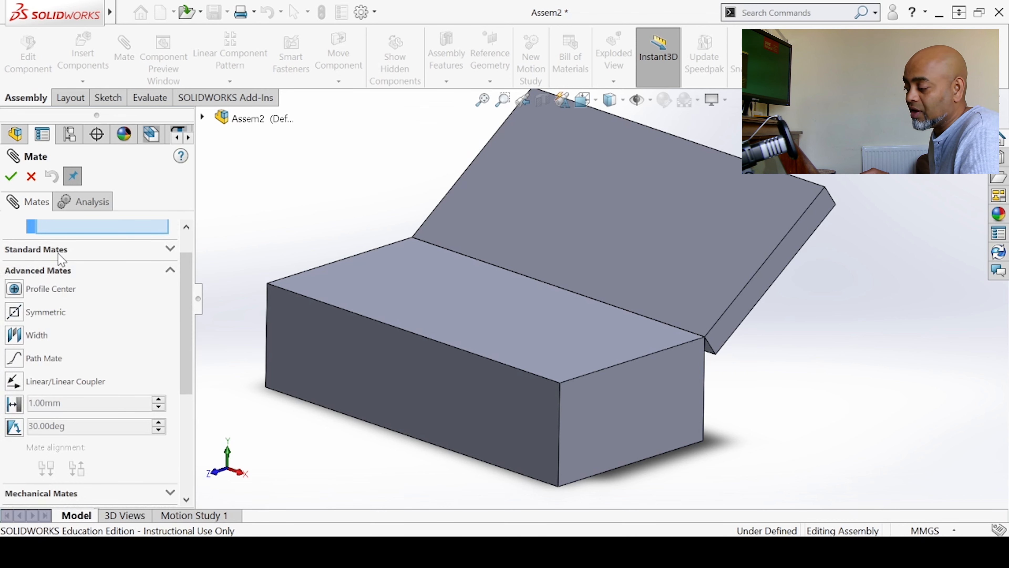
{"action": "left_click", "coordinate": [57, 251]}
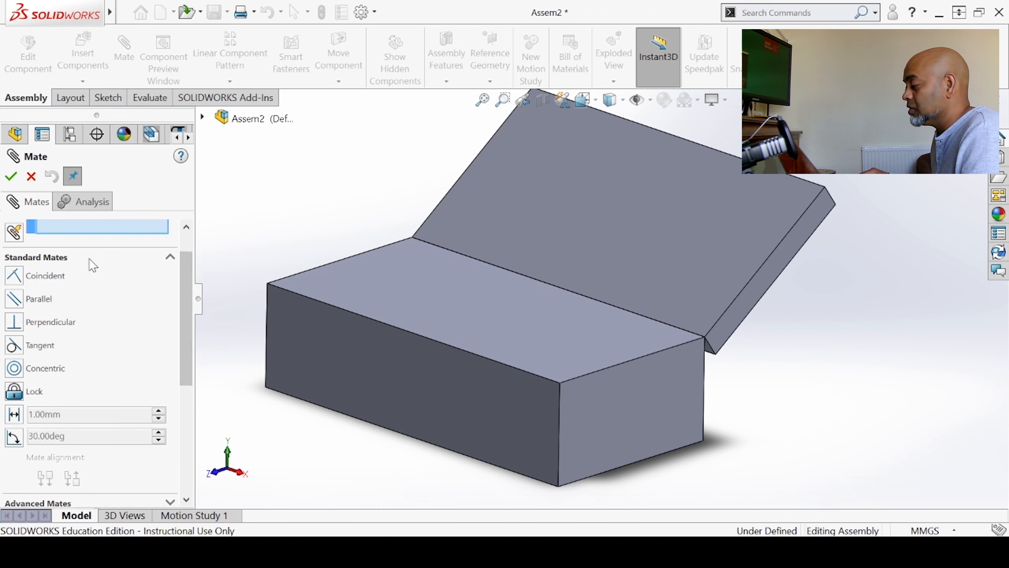
{"action": "left_click_drag", "start_coordinate": [186, 337], "coordinate": [190, 409]}
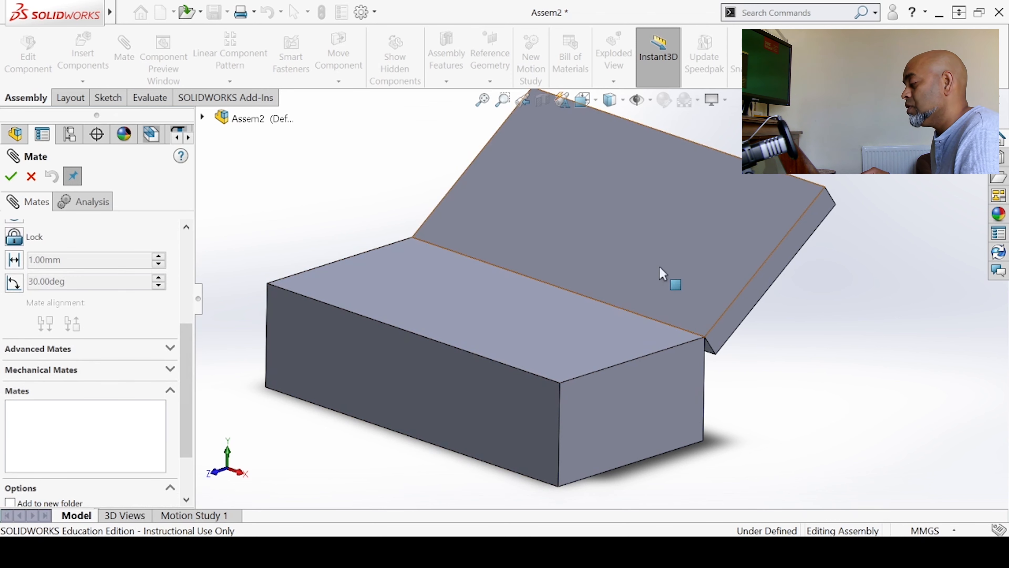
Step: Swing the lid down and back open, and choose the Advanced Mates angle type that has maximum and minimum limits
{"action": "left_click", "coordinate": [791, 262]}
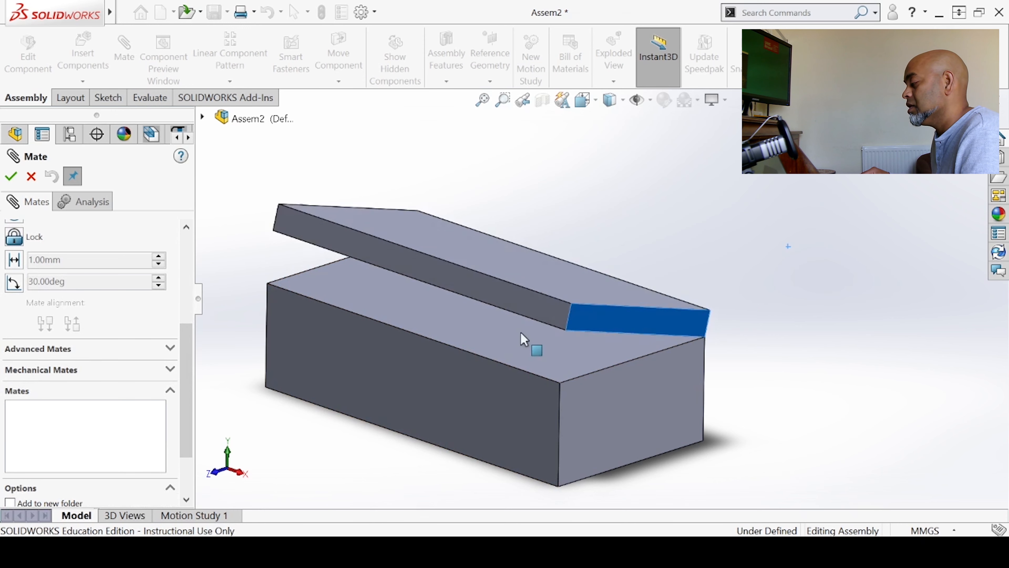
{"action": "left_click_drag", "start_coordinate": [536, 348], "coordinate": [698, 235]}
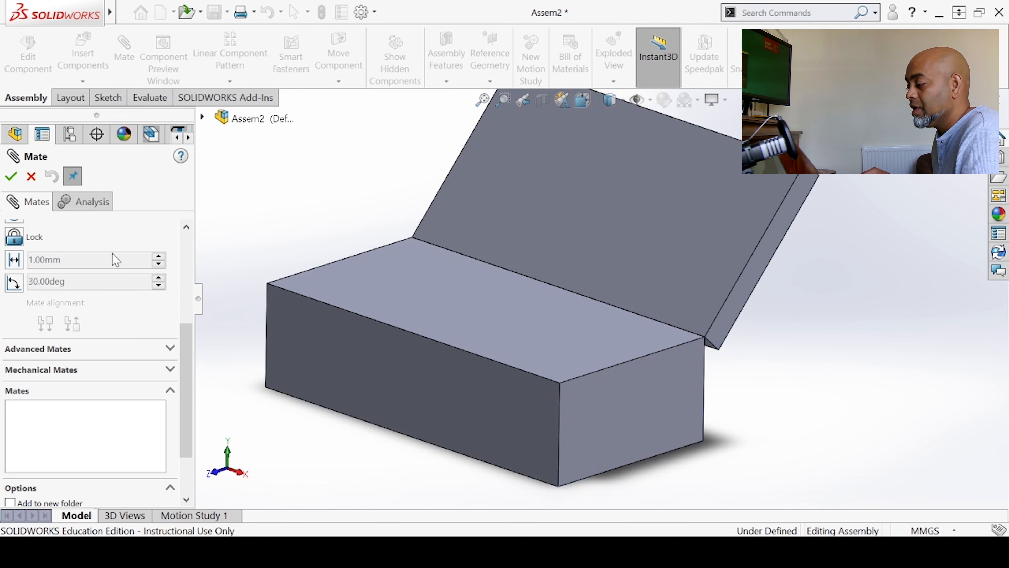
{"action": "left_click", "coordinate": [81, 351]}
{"action": "scroll", "coordinate": [189, 370], "scroll_direction": "up", "scroll_amount": 2}
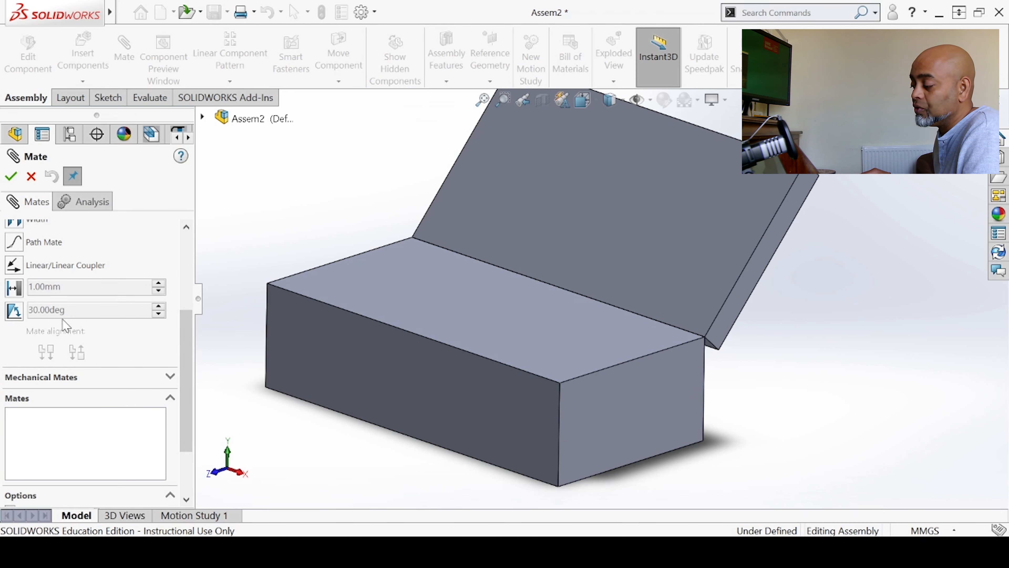
{"action": "left_click", "coordinate": [12, 314]}
{"action": "scroll", "coordinate": [191, 339], "scroll_direction": "down", "scroll_amount": 3}
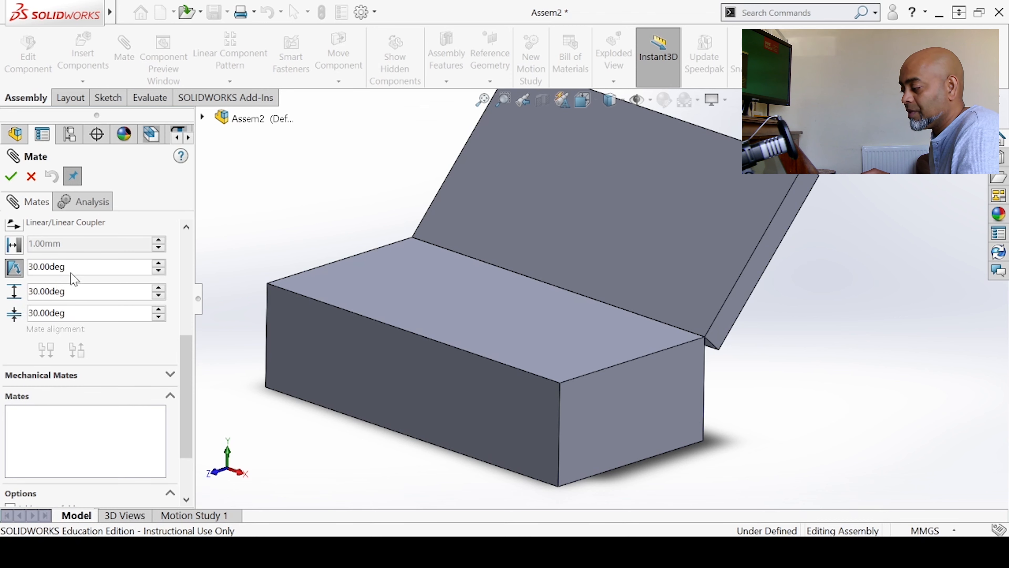
Step: Select the lid's short side edge and the adjoining short top edge of the base as the mate entities
{"action": "scroll", "coordinate": [179, 349], "scroll_direction": "up", "scroll_amount": 5}
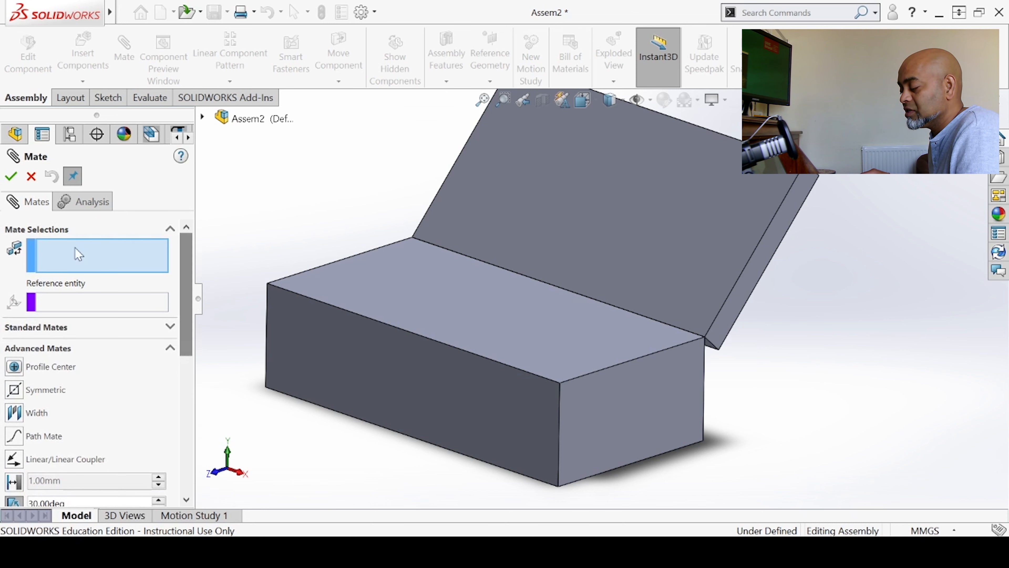
{"action": "left_click", "coordinate": [55, 258]}
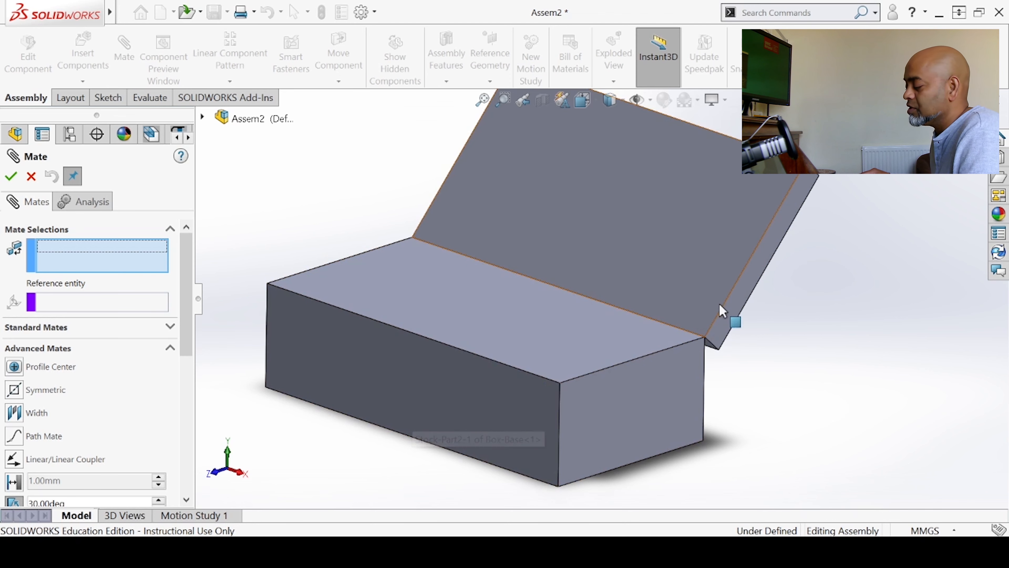
{"action": "left_click", "coordinate": [735, 295]}
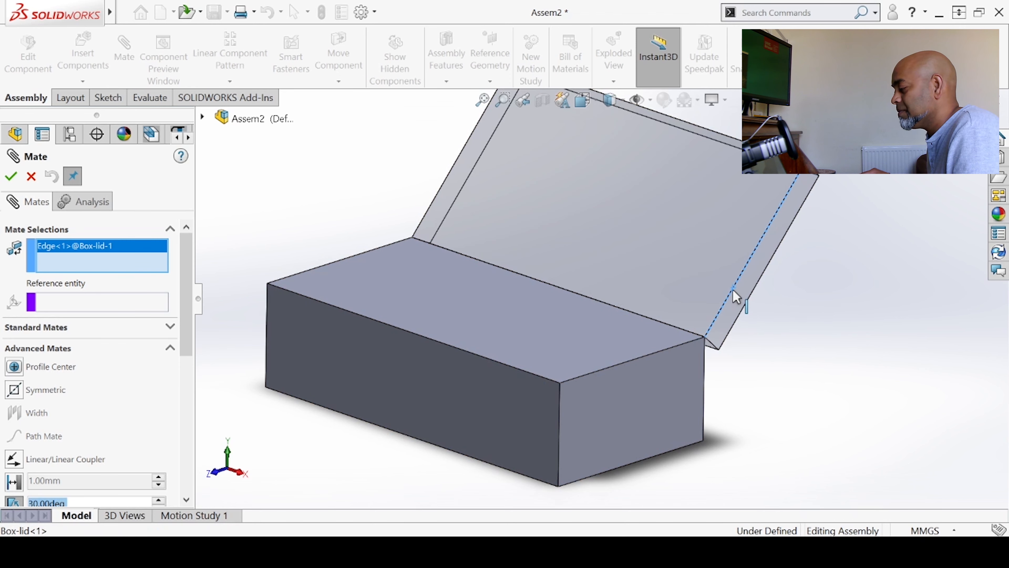
{"action": "left_click", "coordinate": [635, 358]}
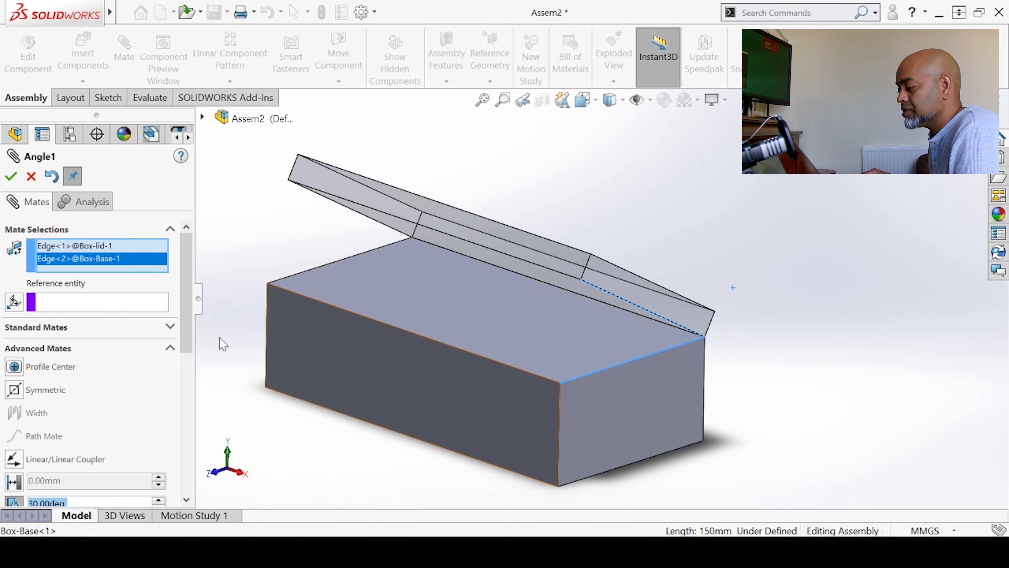
Step: Set the angle between the lid and base edges to 120 degrees
{"action": "scroll", "coordinate": [184, 303], "scroll_direction": "down", "scroll_amount": 5}
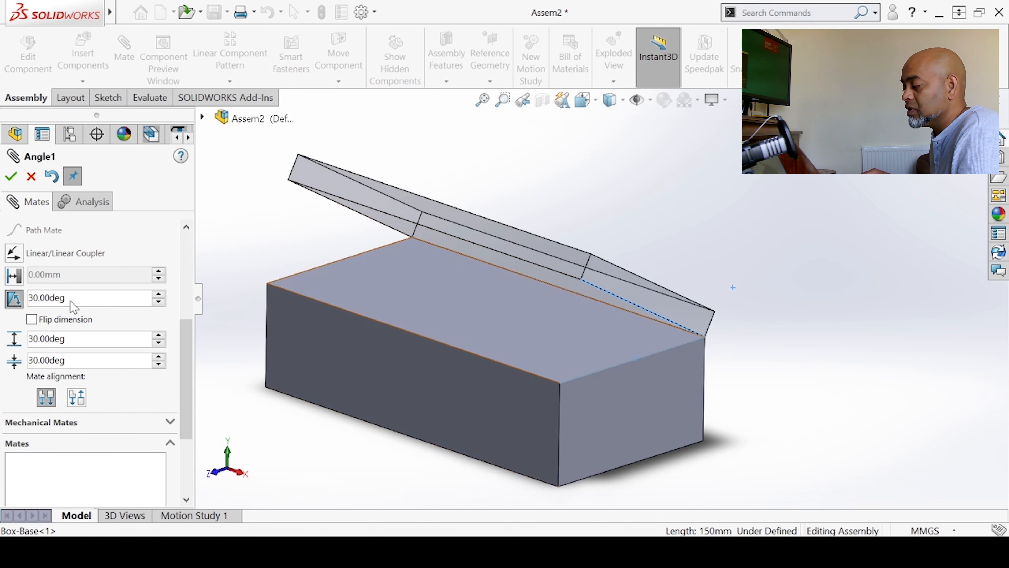
{"action": "double_click", "coordinate": [80, 298]}
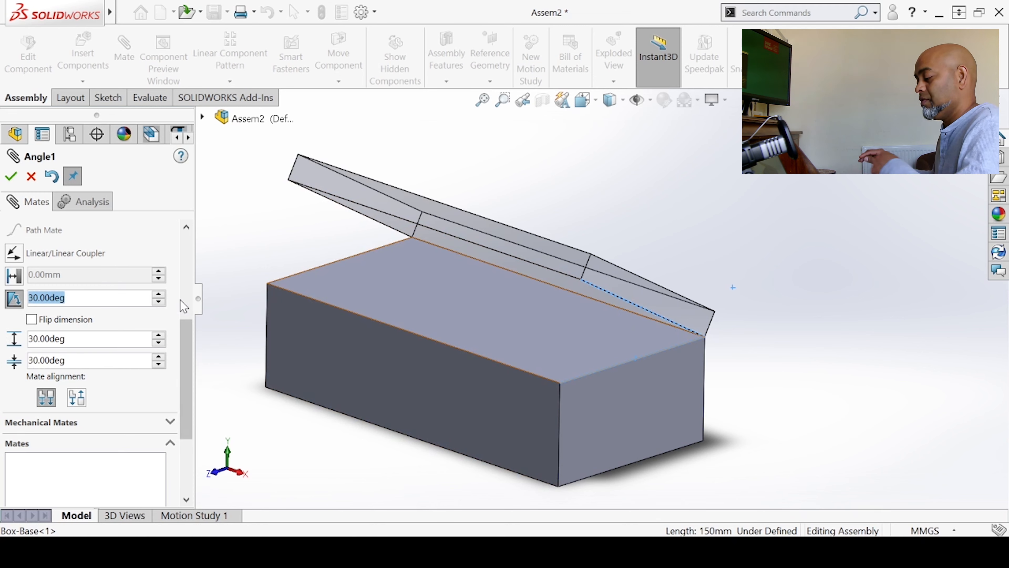
{"action": "type", "text": "120"}
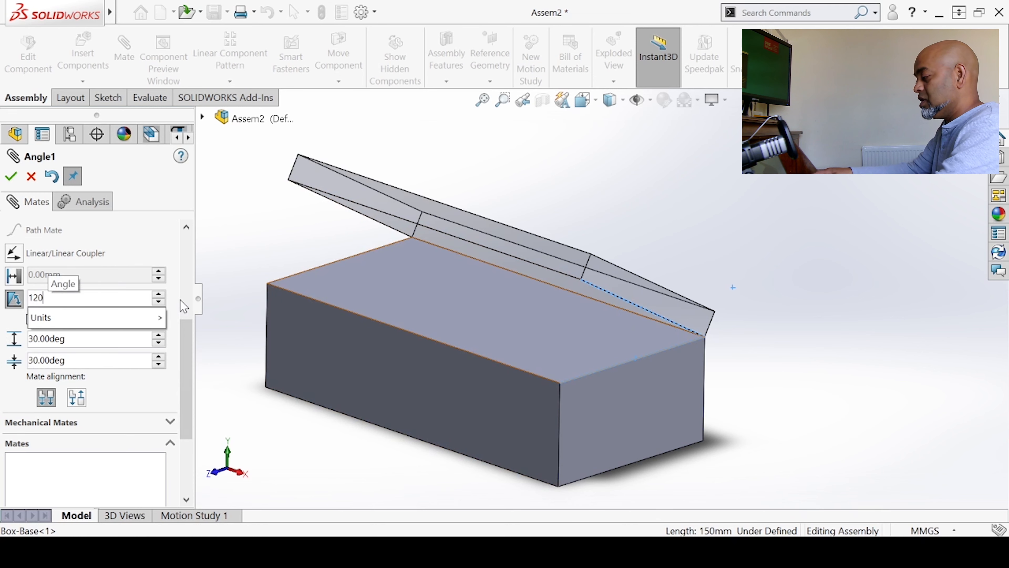
{"action": "key", "text": "Return"}
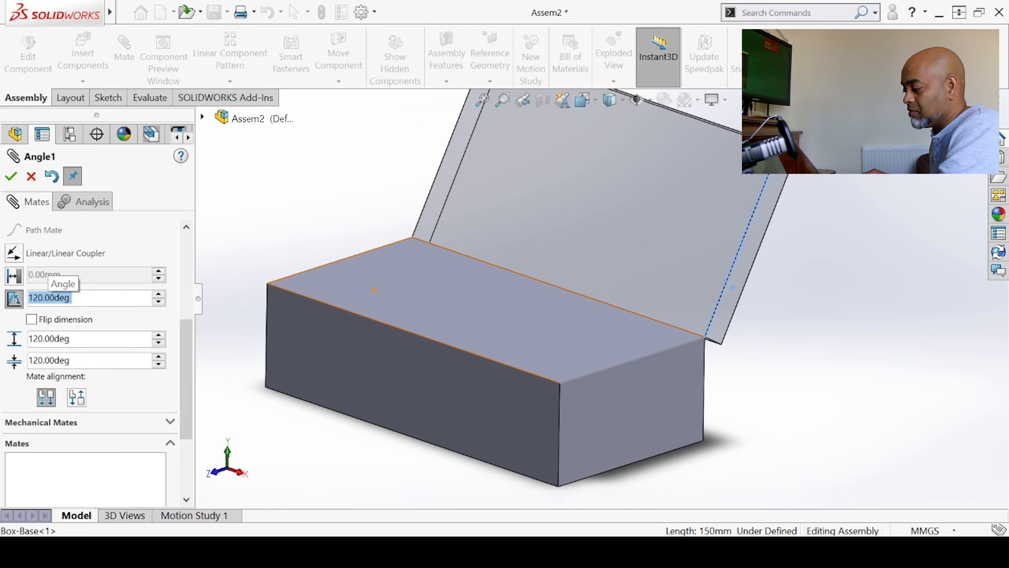
Step: Limit the mate's angle to a maximum of 150 and a minimum of 0 degrees and accept the mate
{"action": "left_click_drag", "start_coordinate": [73, 339], "coordinate": [5, 339]}
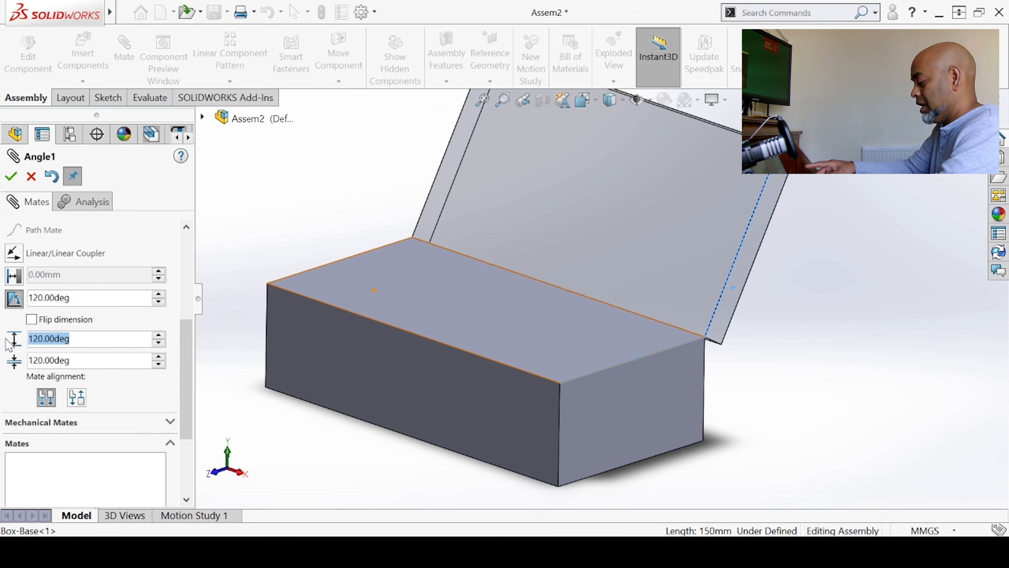
{"action": "type", "text": "150"}
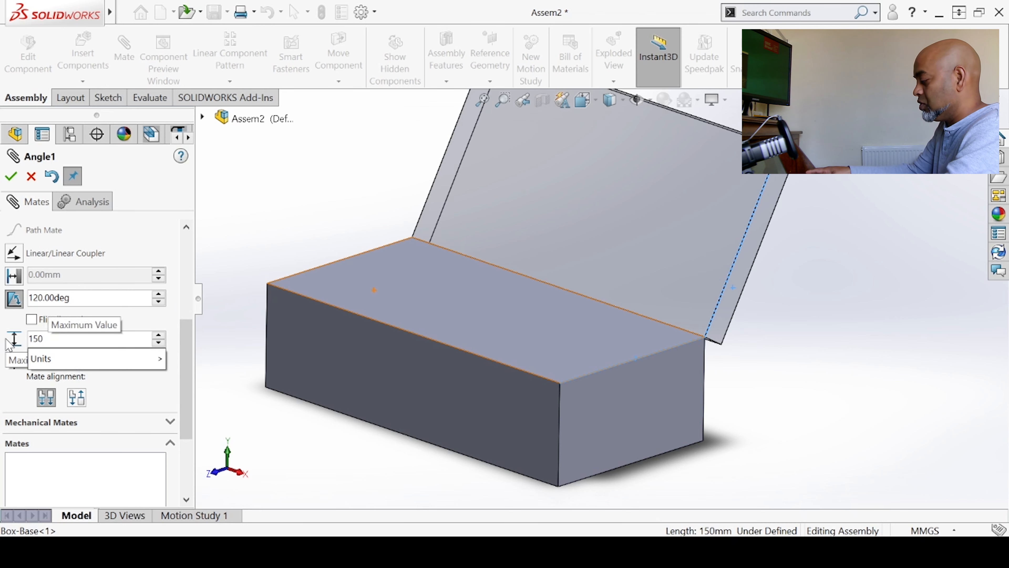
{"action": "key", "text": "Return"}
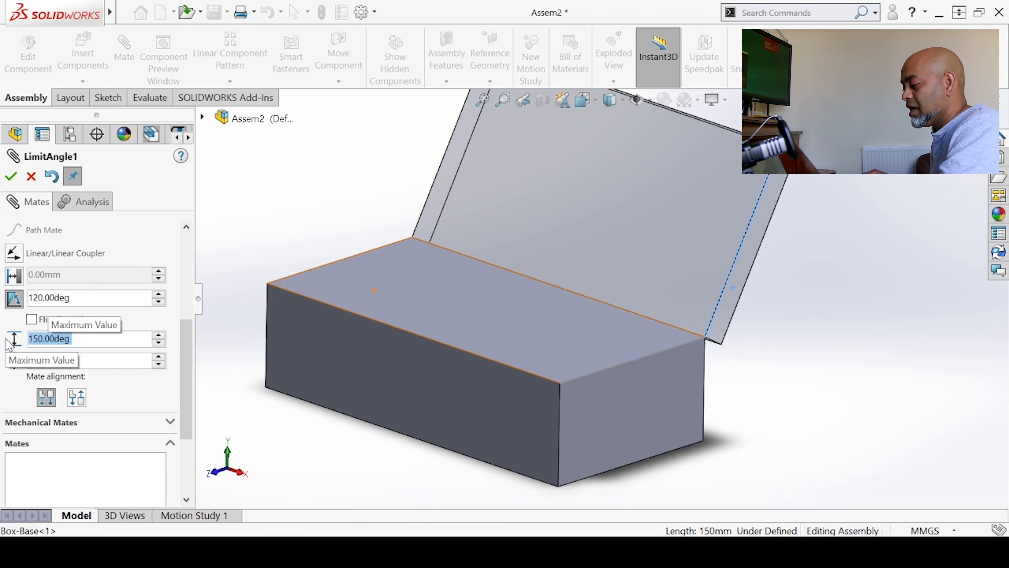
{"action": "left_click", "coordinate": [86, 359]}
{"action": "left_click_drag", "start_coordinate": [86, 359], "coordinate": [23, 367]}
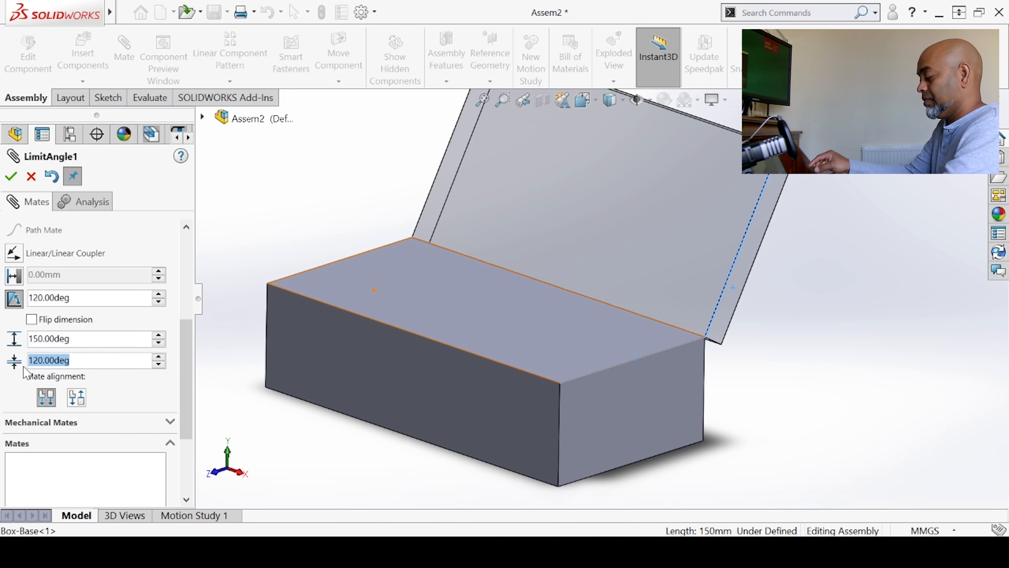
{"action": "type", "text": "0"}
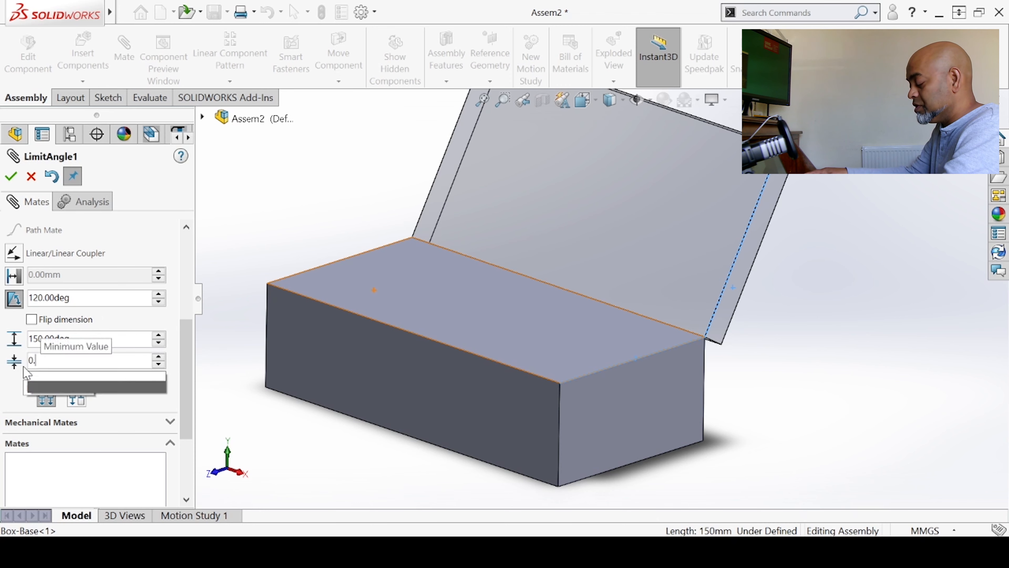
{"action": "key", "text": "Return"}
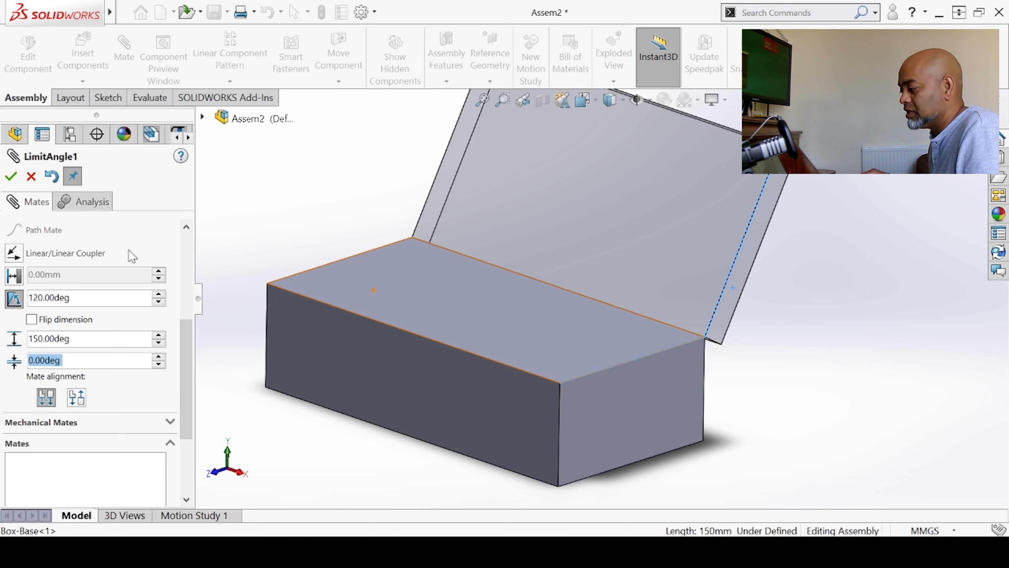
{"action": "left_click", "coordinate": [18, 180]}
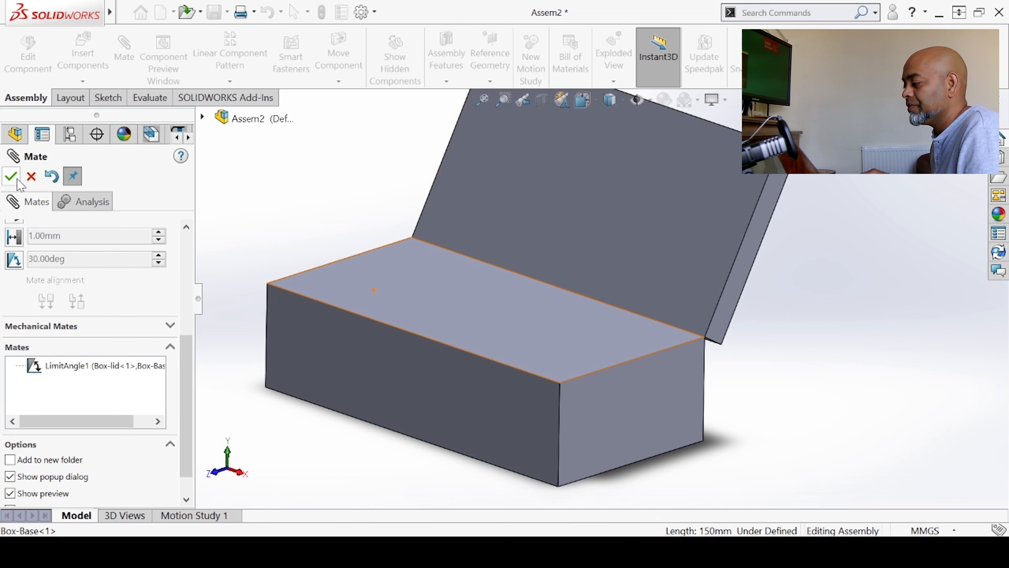
{"action": "left_click", "coordinate": [11, 176]}
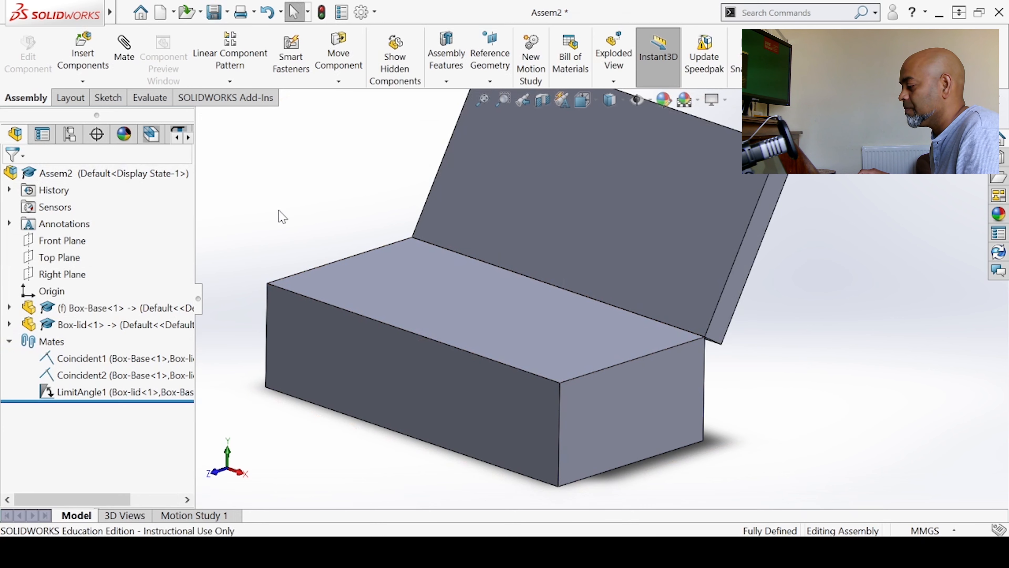
Step: Swing the lid farther back to test the limit angle mate
{"action": "key", "text": "f"}
{"action": "scroll", "coordinate": [624, 230], "scroll_direction": "down", "scroll_amount": 1}
{"action": "scroll", "coordinate": [667, 234], "scroll_direction": "up", "scroll_amount": 1}
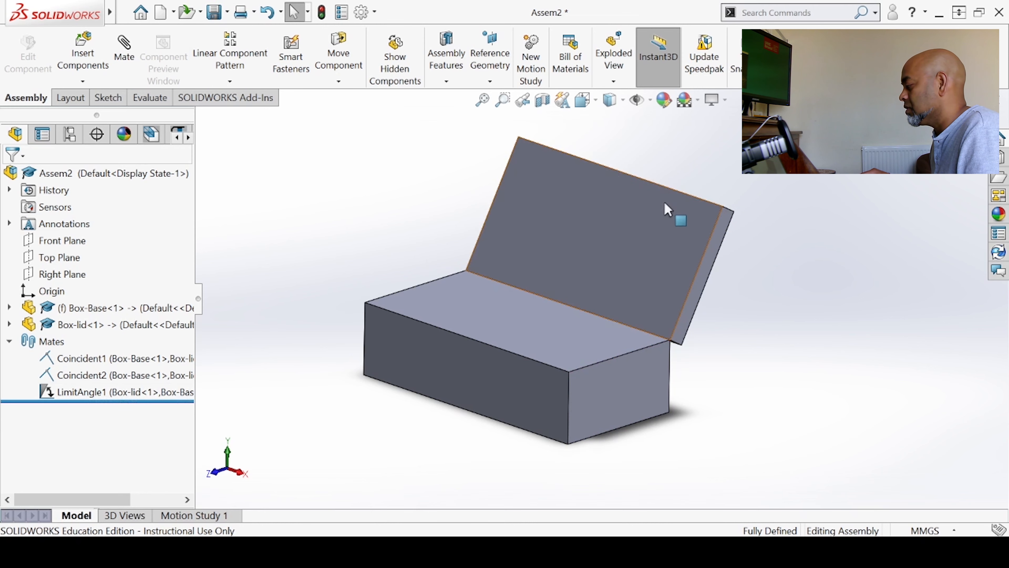
{"action": "left_click", "coordinate": [715, 241]}
{"action": "left_click_drag", "start_coordinate": [715, 242], "coordinate": [791, 220]}
{"action": "left_click", "coordinate": [396, 184]}
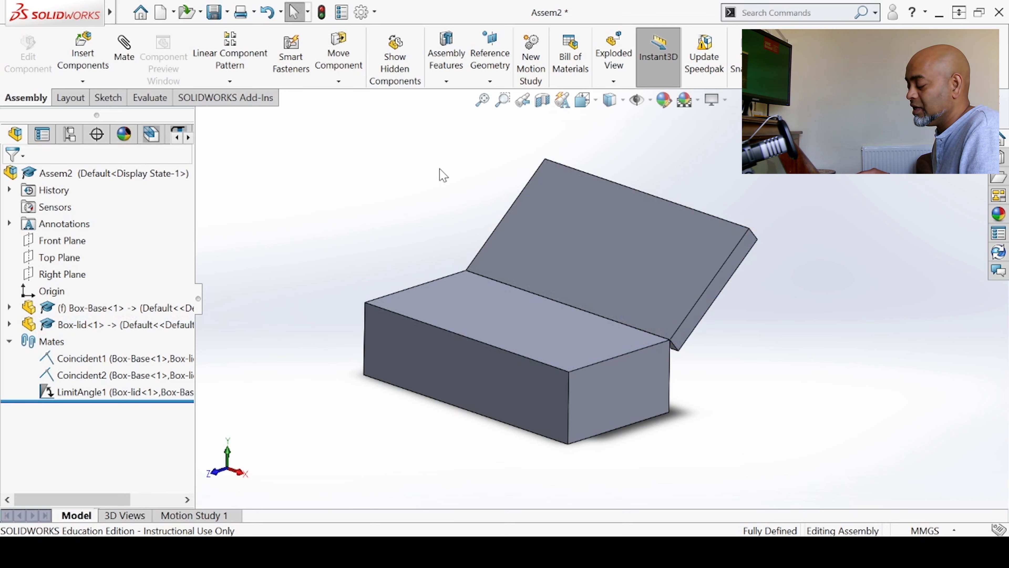
{"action": "scroll", "coordinate": [435, 287], "scroll_direction": "down", "scroll_amount": 2}
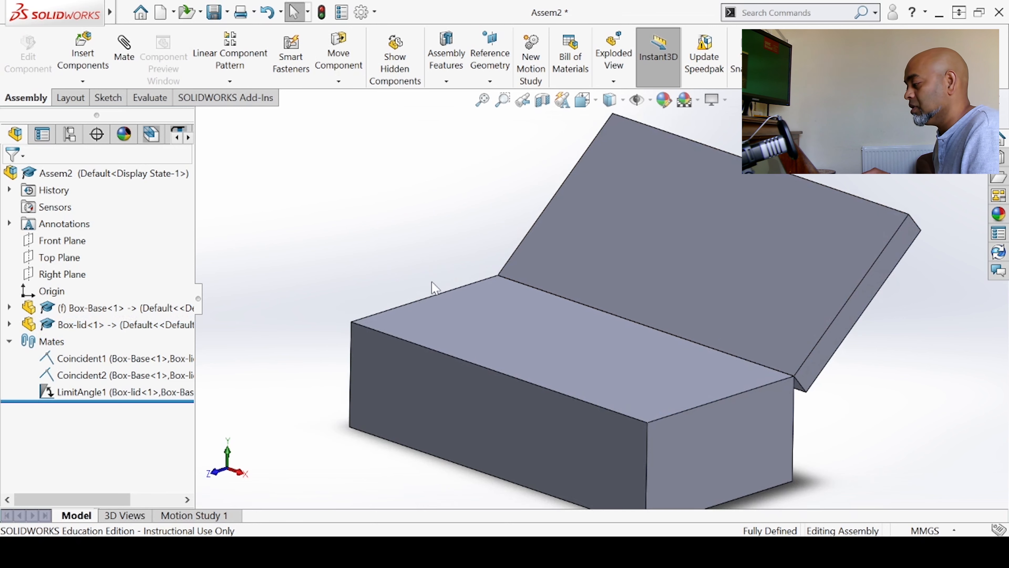
{"action": "left_click", "coordinate": [487, 326]}
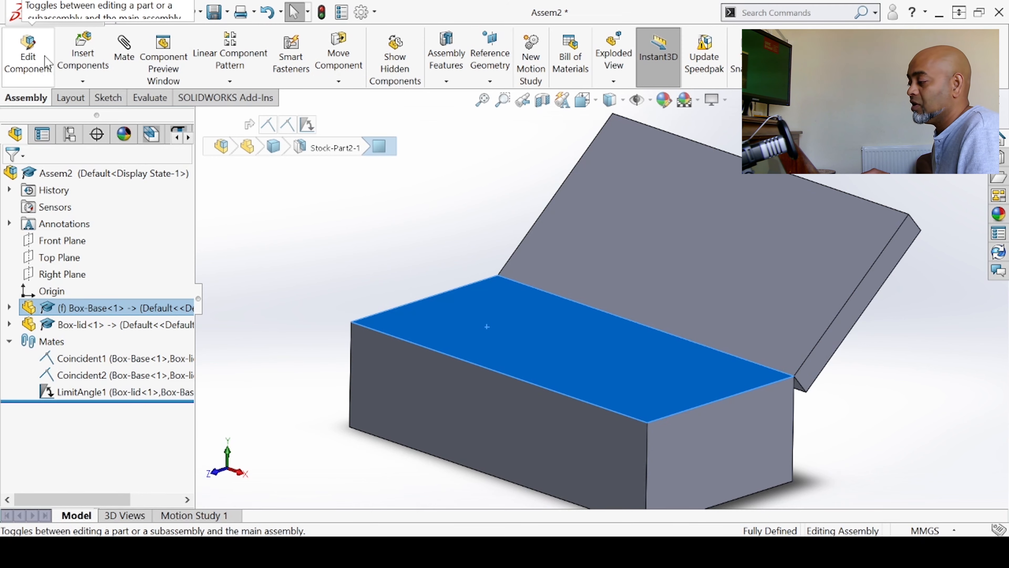
{"action": "left_click", "coordinate": [324, 254]}
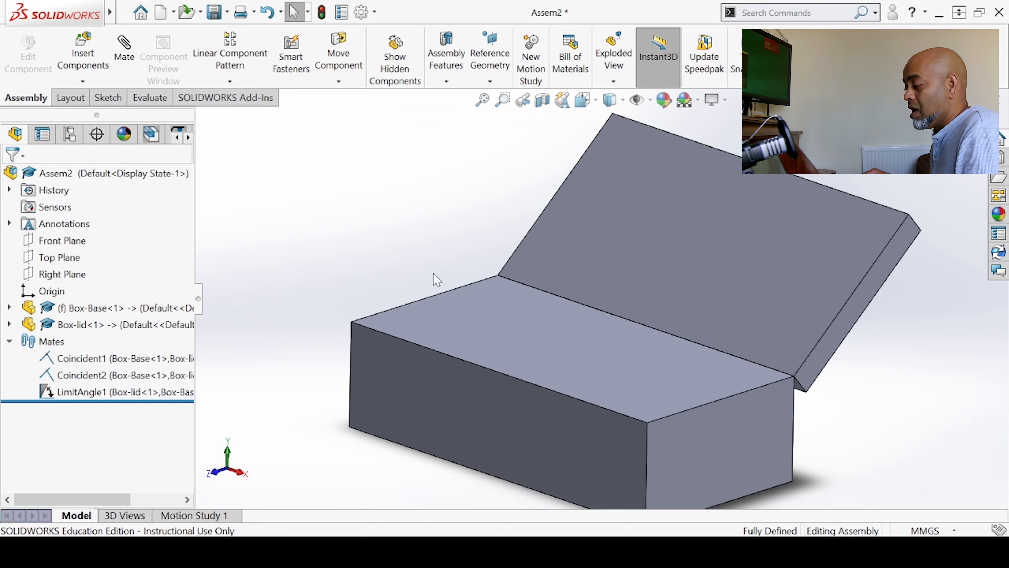
Step: Swing the lid up to a steeper, nearly upright position to check its hinge movement
{"action": "scroll", "coordinate": [363, 246], "scroll_direction": "up", "scroll_amount": 4}
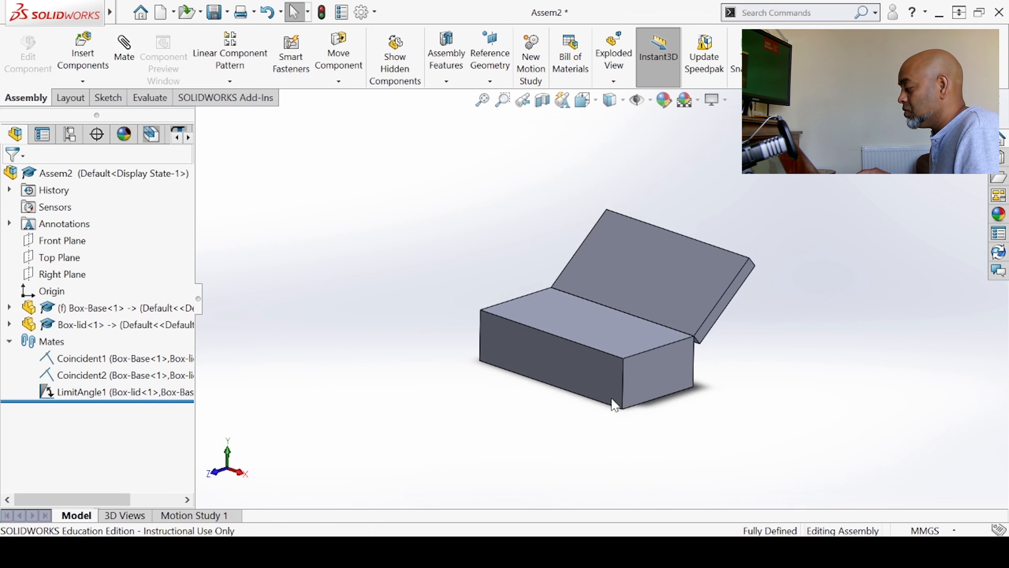
{"action": "scroll", "coordinate": [612, 397], "scroll_direction": "down", "scroll_amount": 1}
{"action": "left_click_drag", "start_coordinate": [757, 277], "coordinate": [721, 204]}
{"action": "key", "text": "Escape"}
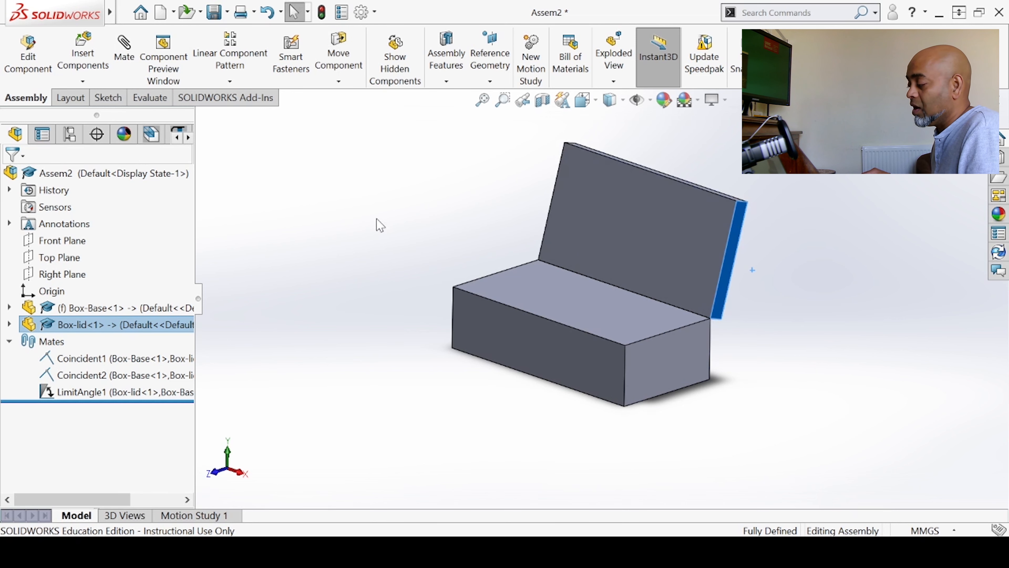
{"action": "left_click", "coordinate": [345, 247]}
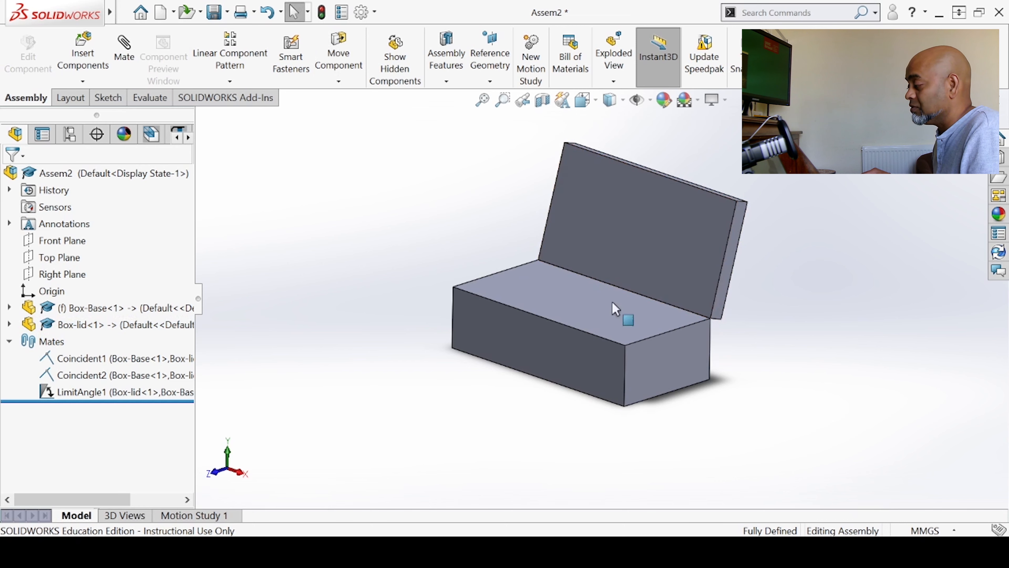
{"action": "mouse_move", "coordinate": [729, 257]}
{"action": "left_mouse_down"}
{"action": "mouse_move", "coordinate": [786, 306]}
{"action": "mouse_move", "coordinate": [749, 258]}
{"action": "mouse_move", "coordinate": [566, 296]}
{"action": "mouse_move", "coordinate": [830, 283]}
{"action": "mouse_move", "coordinate": [837, 299]}
{"action": "mouse_move", "coordinate": [764, 251]}
{"action": "mouse_move", "coordinate": [712, 244]}
{"action": "mouse_move", "coordinate": [739, 236]}
{"action": "mouse_move", "coordinate": [731, 240]}
{"action": "left_mouse_up"}
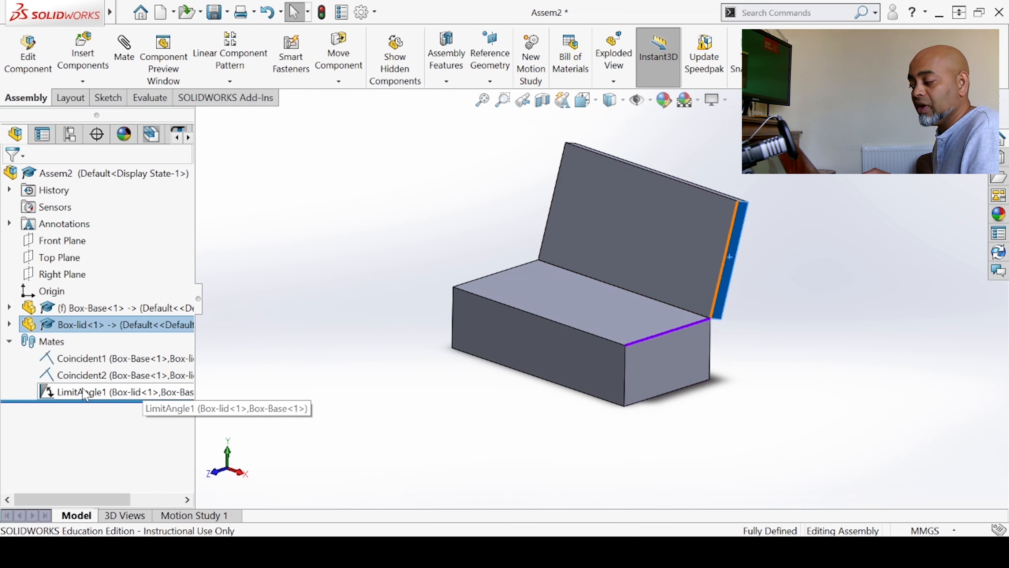
Step: Review the assembly's mates and the options available for Coincident1, and swing the lid wide open again
{"action": "left_click", "coordinate": [10, 341]}
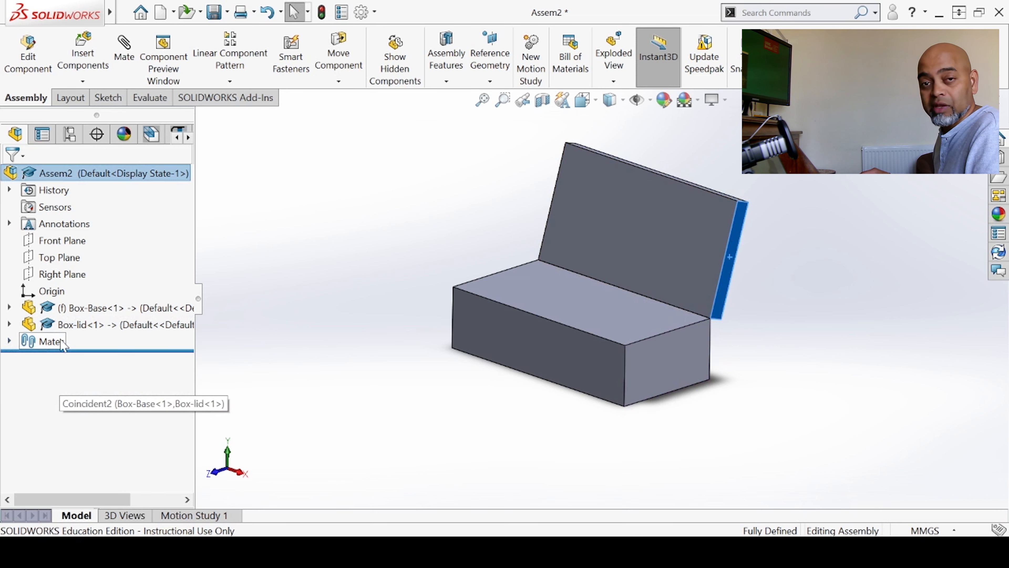
{"action": "left_click", "coordinate": [9, 341]}
{"action": "right_click", "coordinate": [72, 358]}
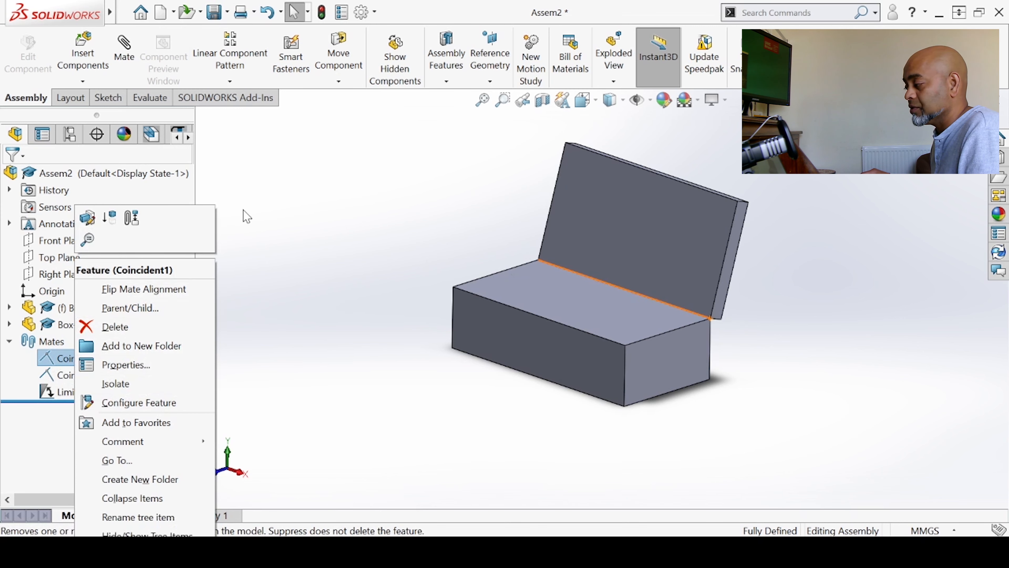
{"action": "left_click", "coordinate": [304, 200]}
{"action": "left_click_drag", "start_coordinate": [736, 256], "coordinate": [858, 251]}
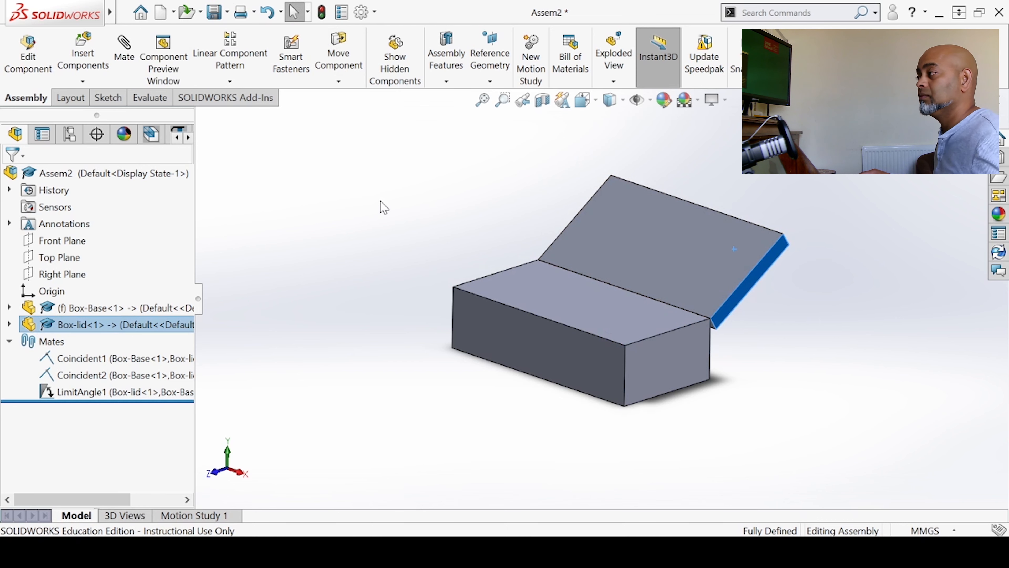